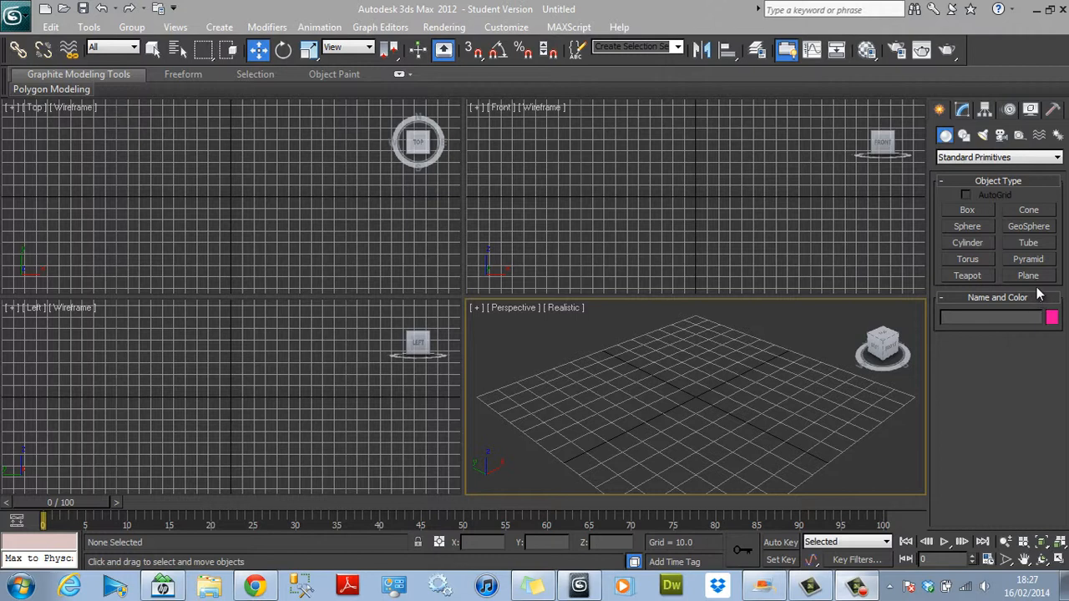
Draw a plane about 244 long and 379 wide covering most of the Top view
{"action": "left_click", "coordinate": [228, 239]}
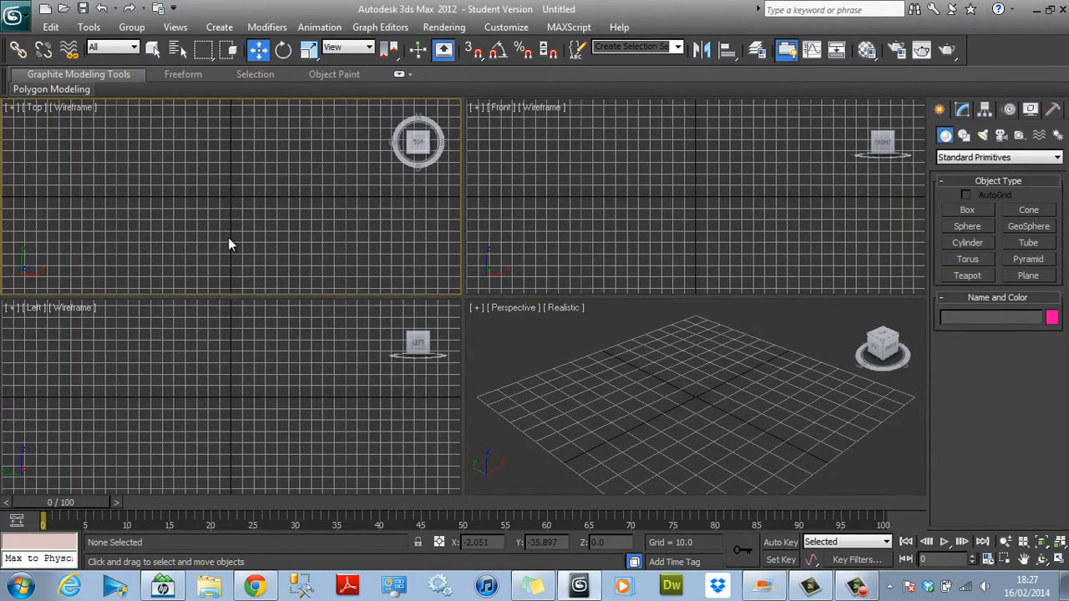
{"action": "left_click", "coordinate": [1018, 274]}
{"action": "left_click_drag", "start_coordinate": [432, 278], "coordinate": [3, 3]}
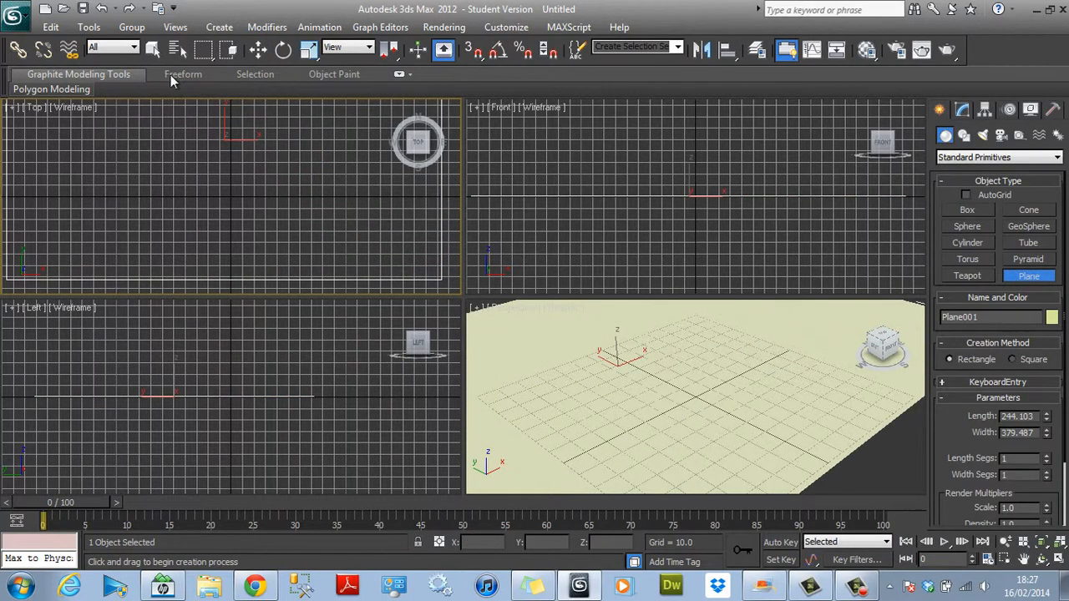
{"action": "right_click", "coordinate": [293, 237]}
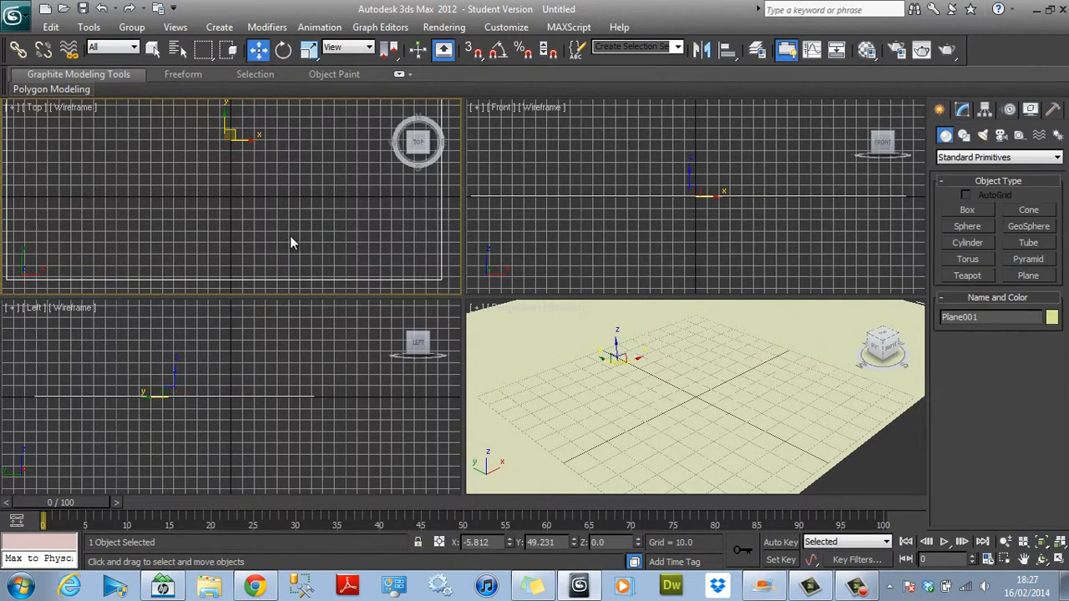
Change the plane's object color to the custom bright pink
{"action": "left_click", "coordinate": [962, 109]}
{"action": "left_click", "coordinate": [1057, 133]}
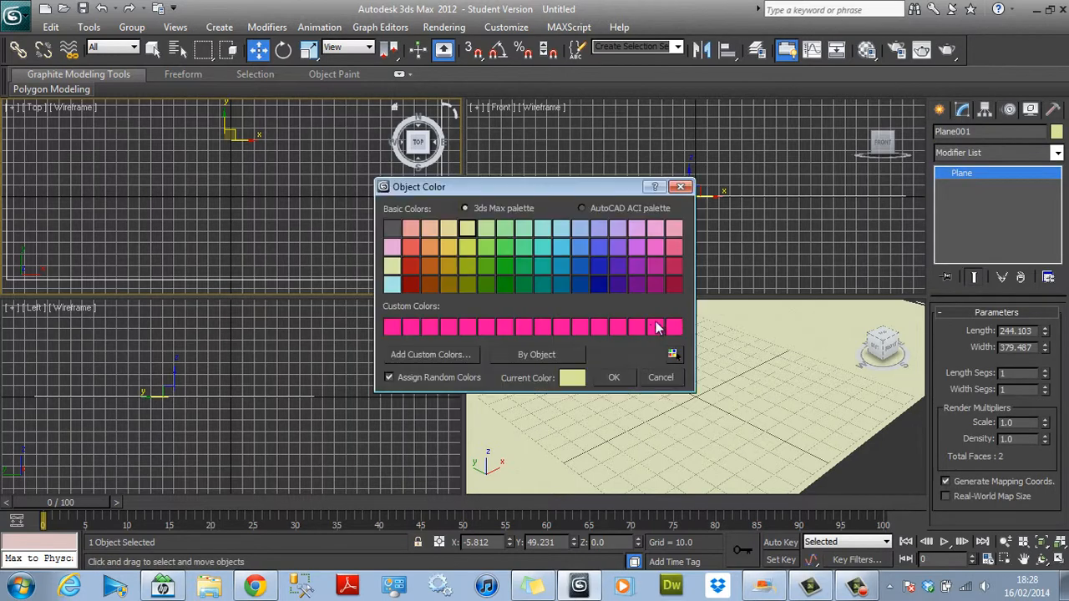
{"action": "left_click", "coordinate": [637, 327]}
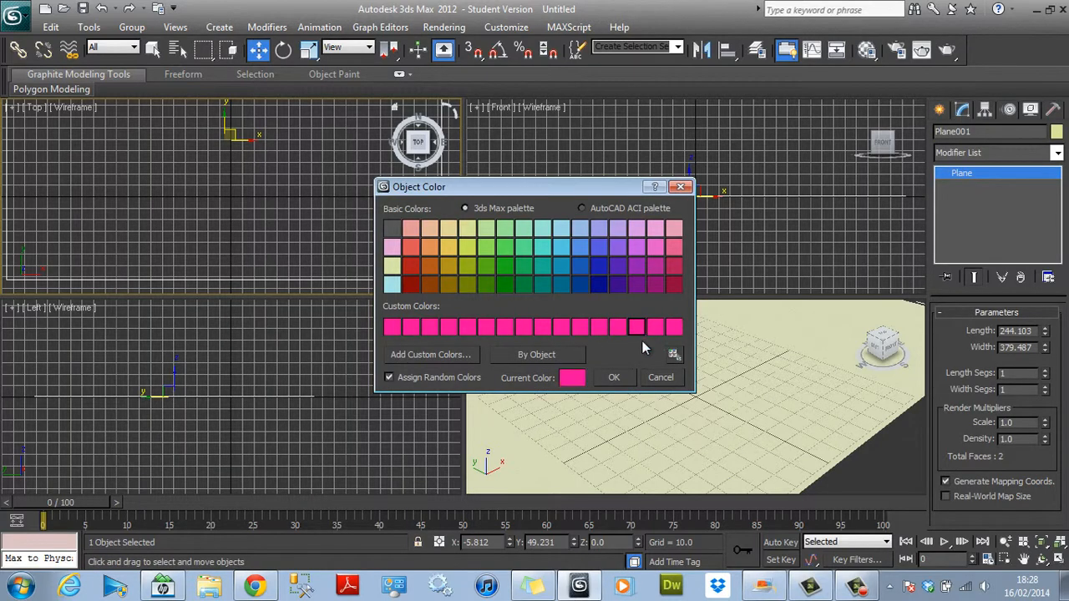
{"action": "left_click", "coordinate": [621, 378]}
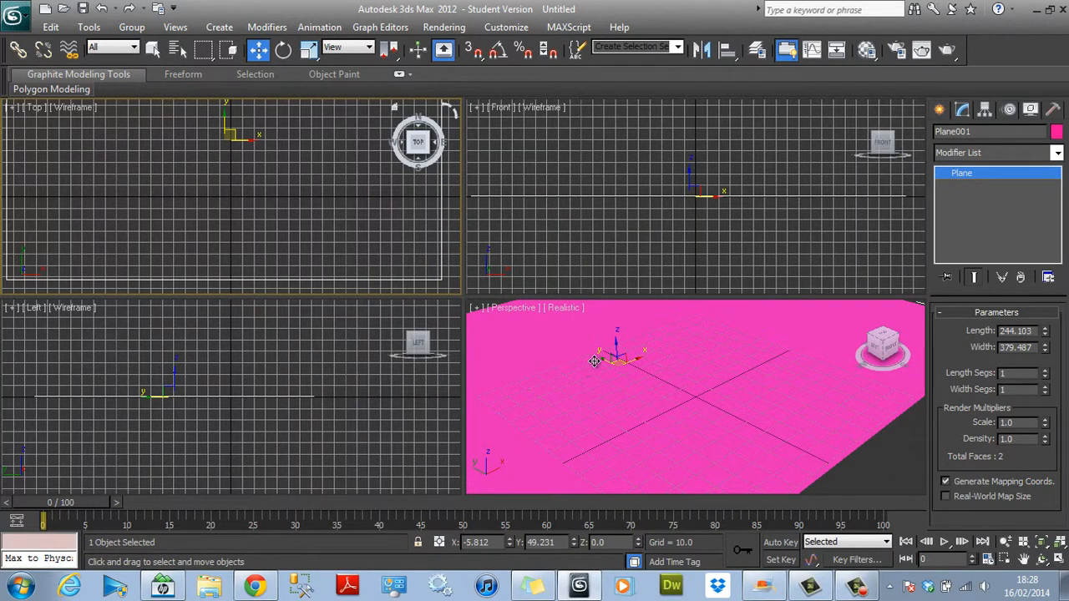
Center the plane on the origin by setting its X and Y positions to 0
{"action": "left_click", "coordinate": [499, 542]}
{"action": "type", "text": "0"}
{"action": "key", "text": "Tab"}
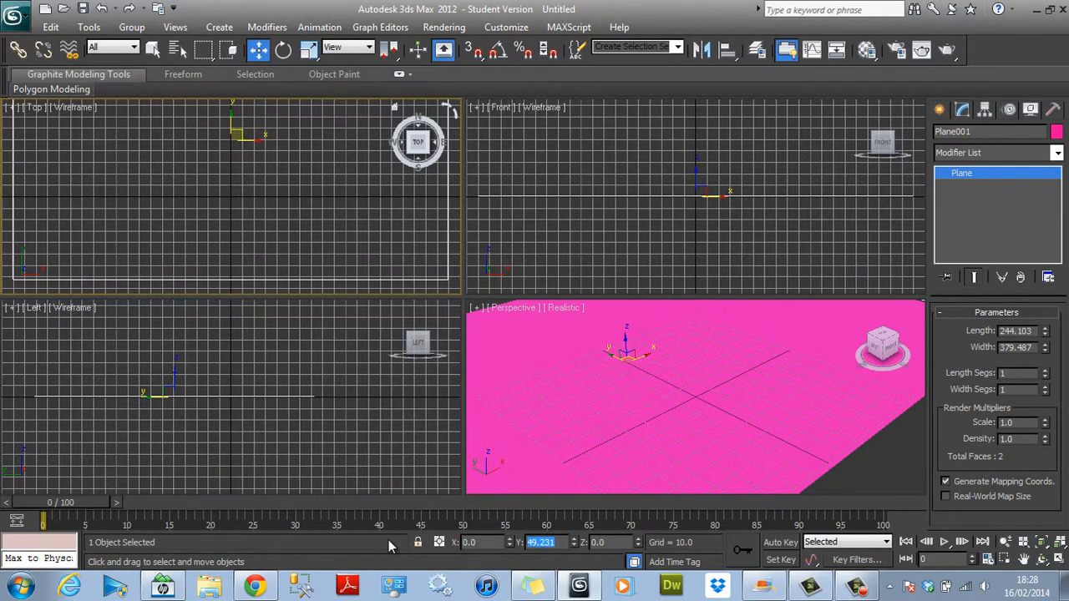
{"action": "type", "text": "0"}
{"action": "key", "text": "Tab"}
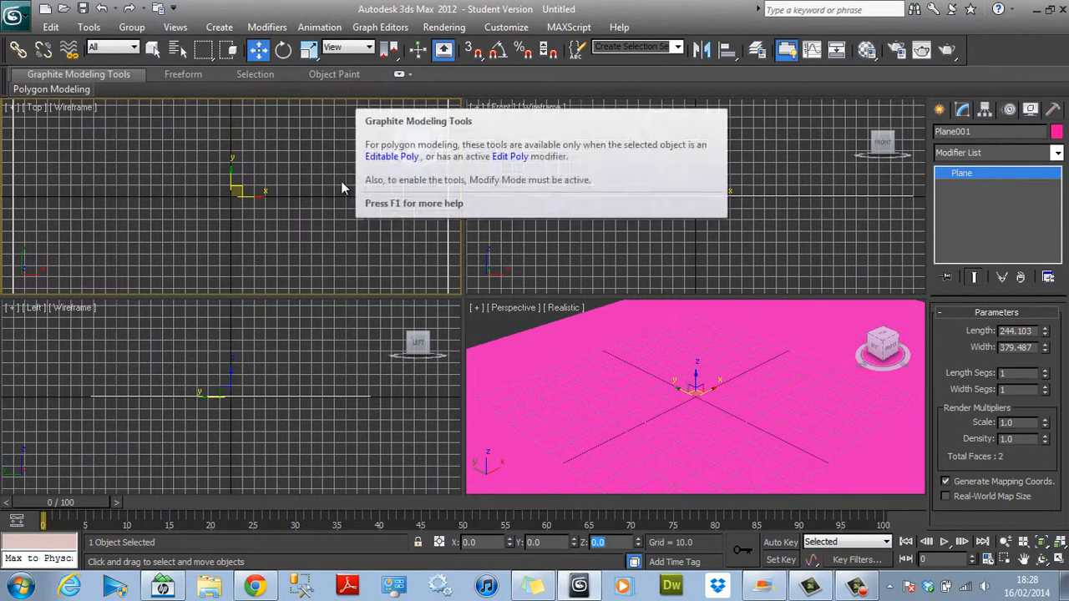
Draw a flat box about 93 long, 188 wide and 4.8 high around the origin in the Top view
{"action": "left_click", "coordinate": [939, 111]}
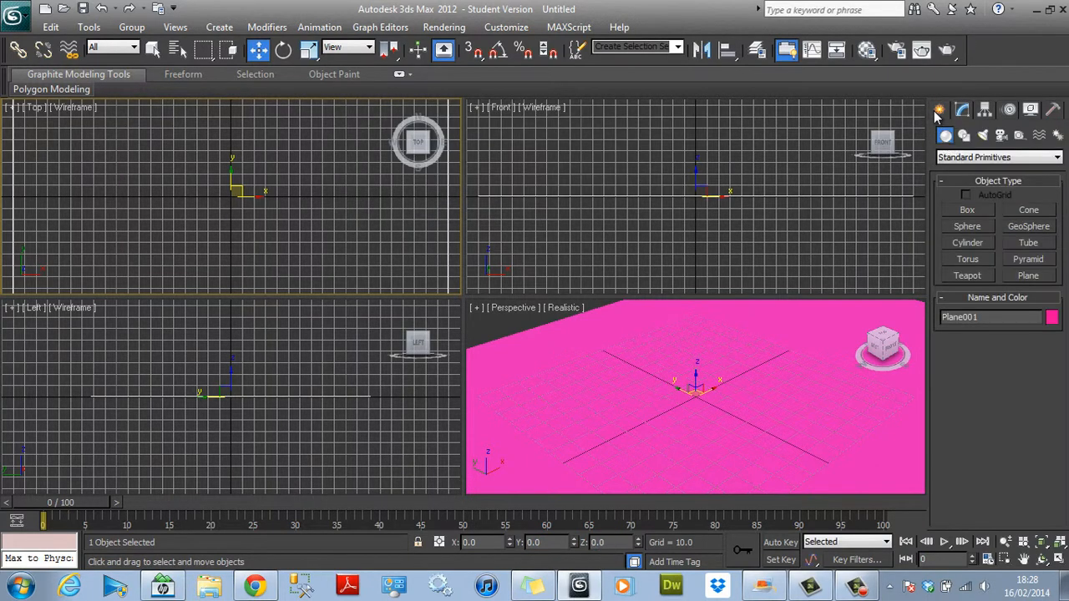
{"action": "left_click", "coordinate": [967, 209]}
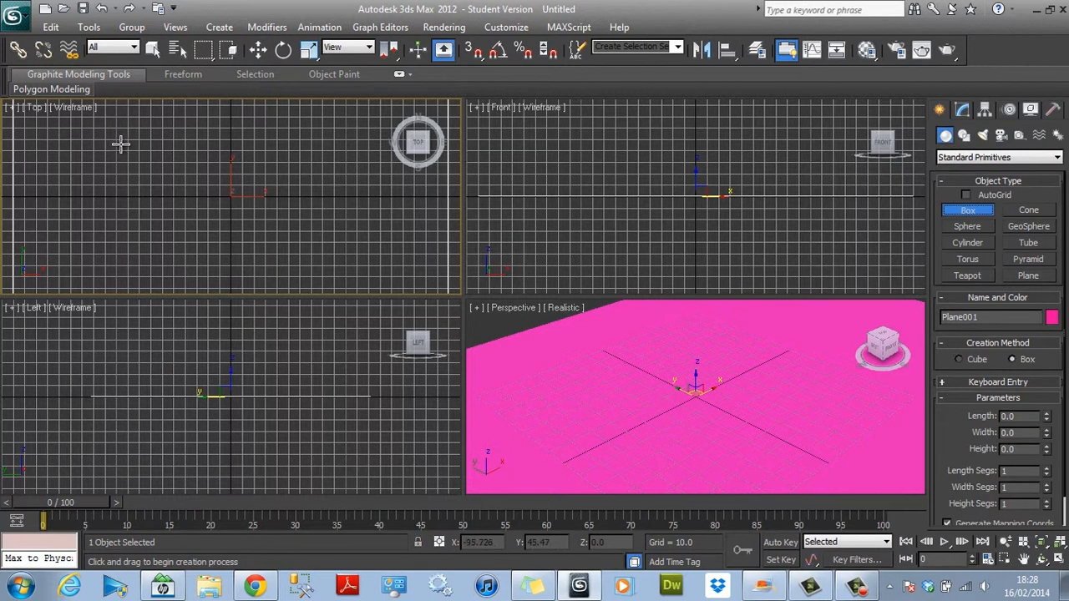
{"action": "left_click_drag", "start_coordinate": [120, 142], "coordinate": [336, 250]}
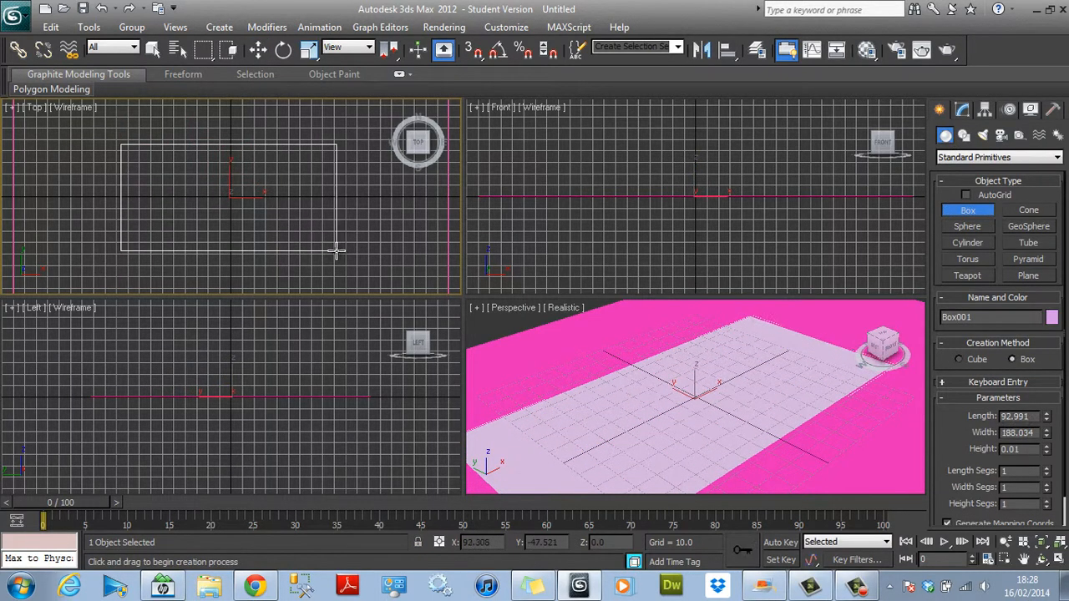
{"action": "left_click", "coordinate": [355, 243]}
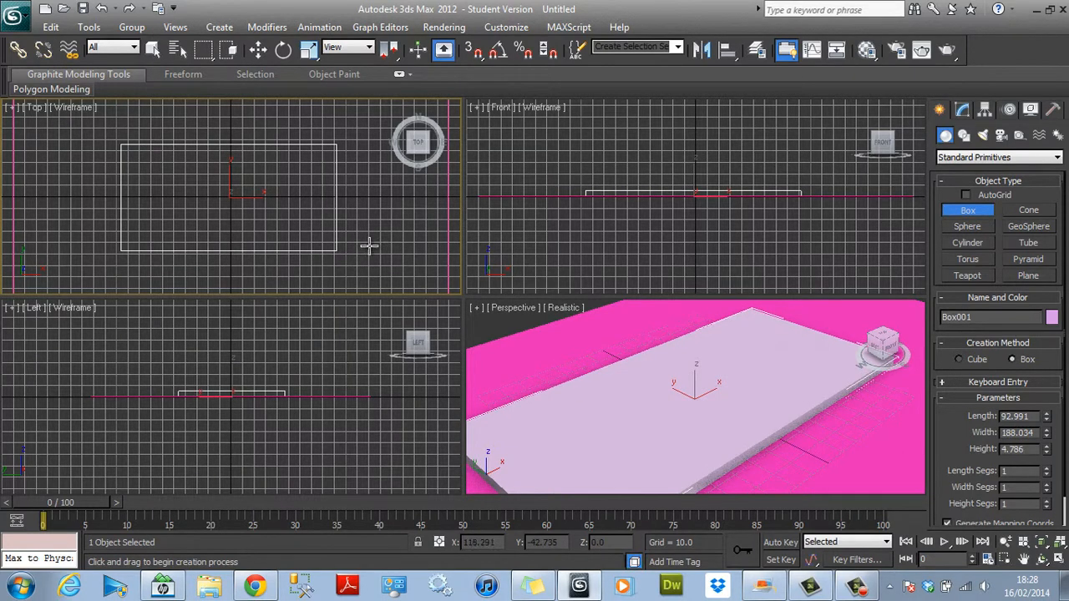
{"action": "right_click", "coordinate": [369, 245]}
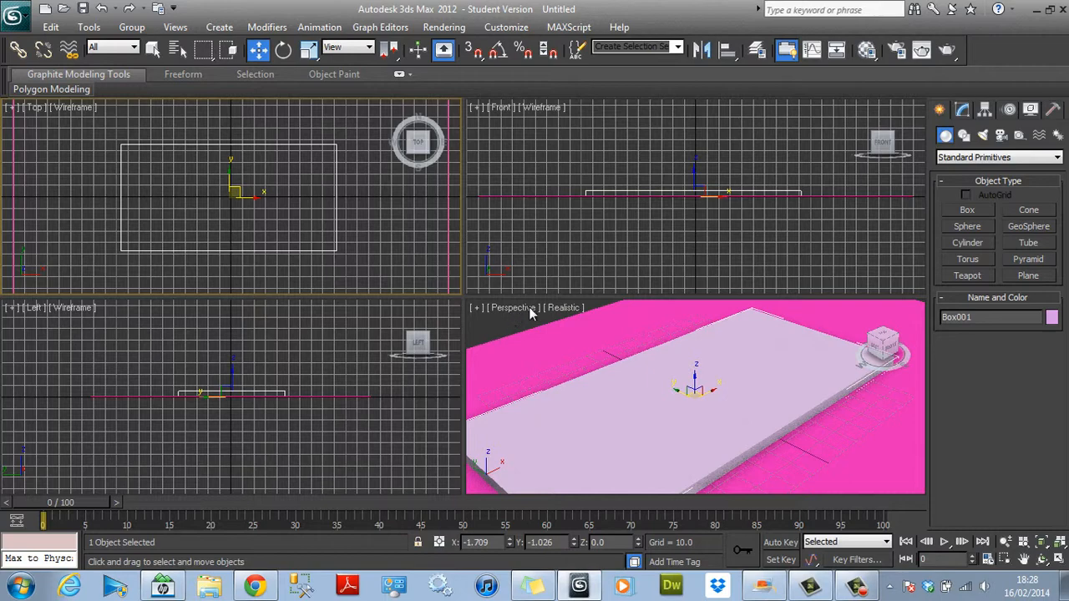
Display the Perspective view as Shaded with Edged Faces
{"action": "left_click", "coordinate": [556, 309]}
{"action": "left_click", "coordinate": [557, 309]}
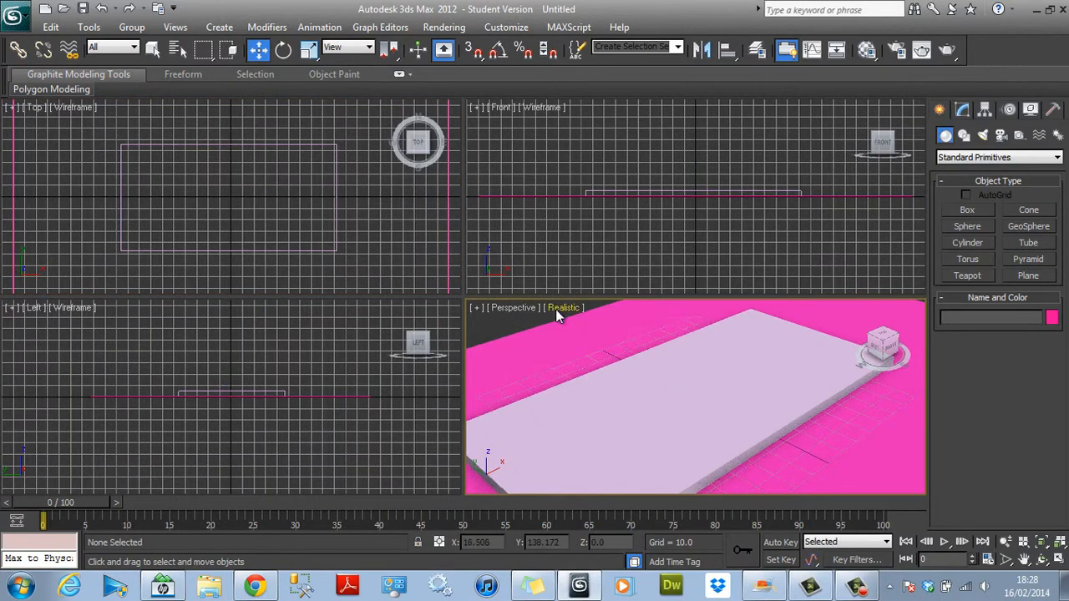
{"action": "left_click", "coordinate": [557, 310]}
{"action": "left_click", "coordinate": [589, 343]}
{"action": "left_click", "coordinate": [570, 308]}
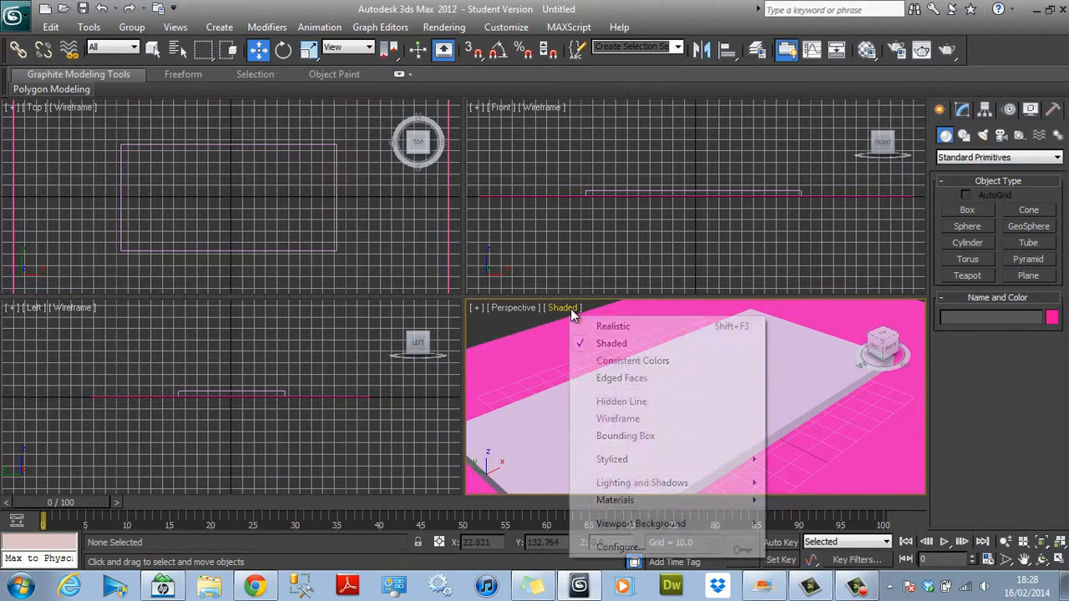
{"action": "left_click", "coordinate": [611, 378]}
Resize the box to a length of 88, a width of 145 and a height of 2.7
{"action": "left_click", "coordinate": [740, 400]}
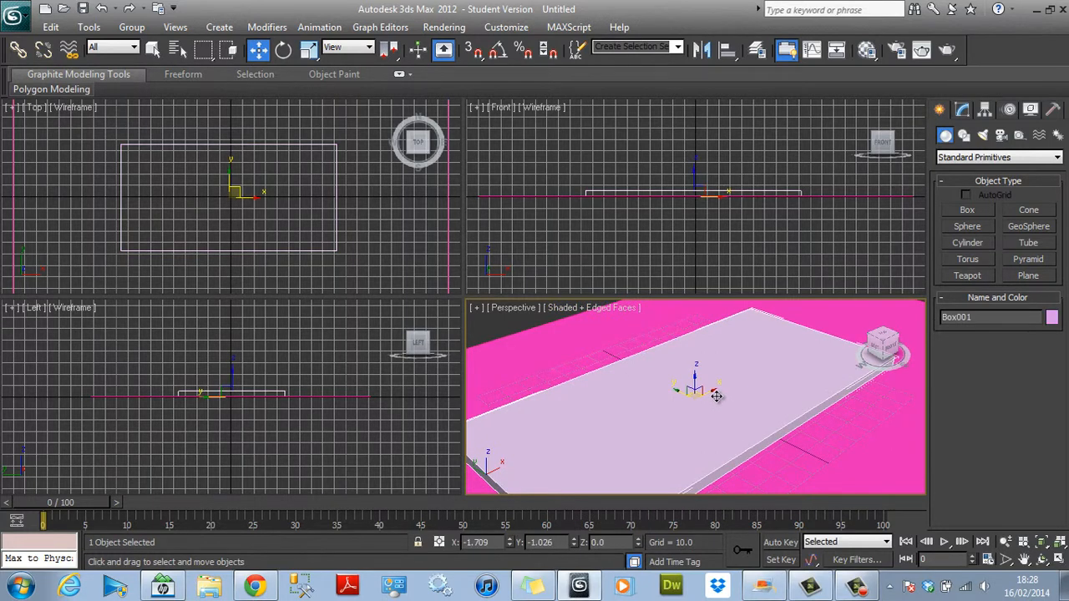
{"action": "left_click", "coordinate": [962, 110]}
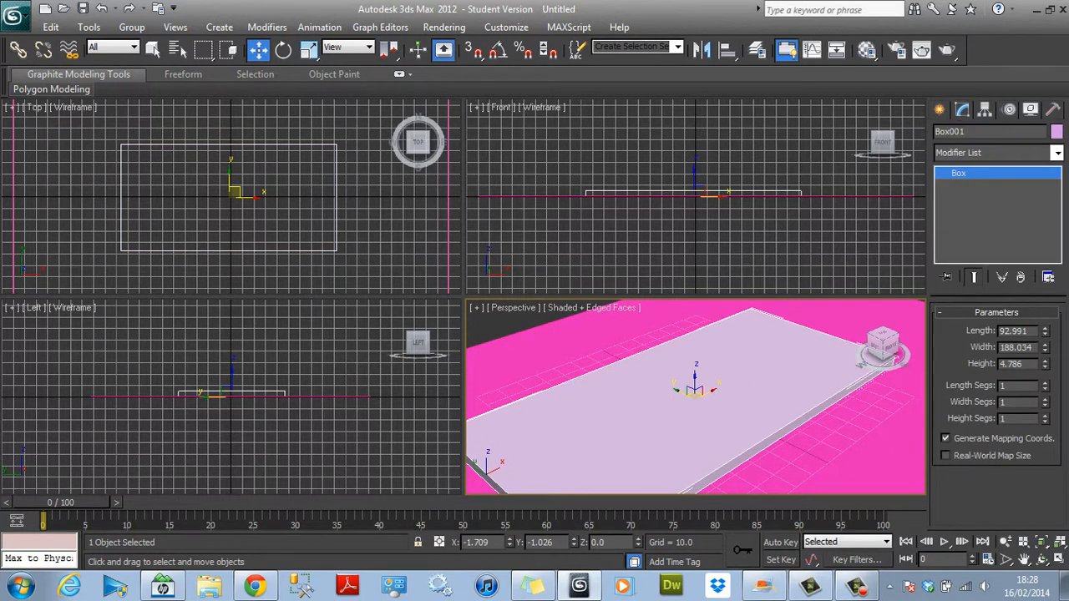
{"action": "left_click", "coordinate": [1034, 331]}
{"action": "type", "text": "88"}
{"action": "key", "text": "Tab"}
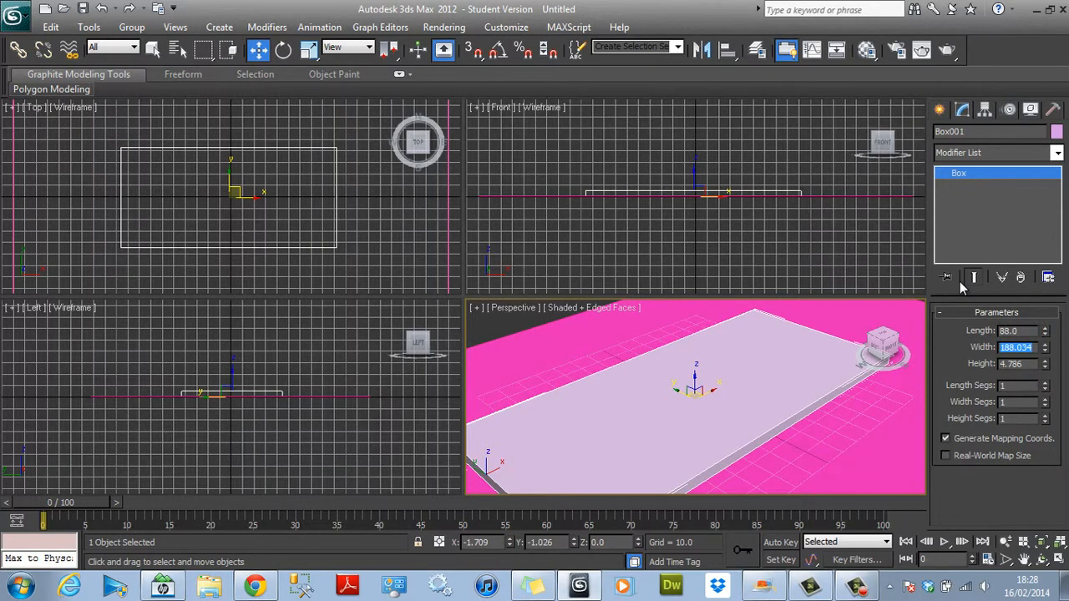
{"action": "type", "text": "145"}
{"action": "key", "text": "Tab"}
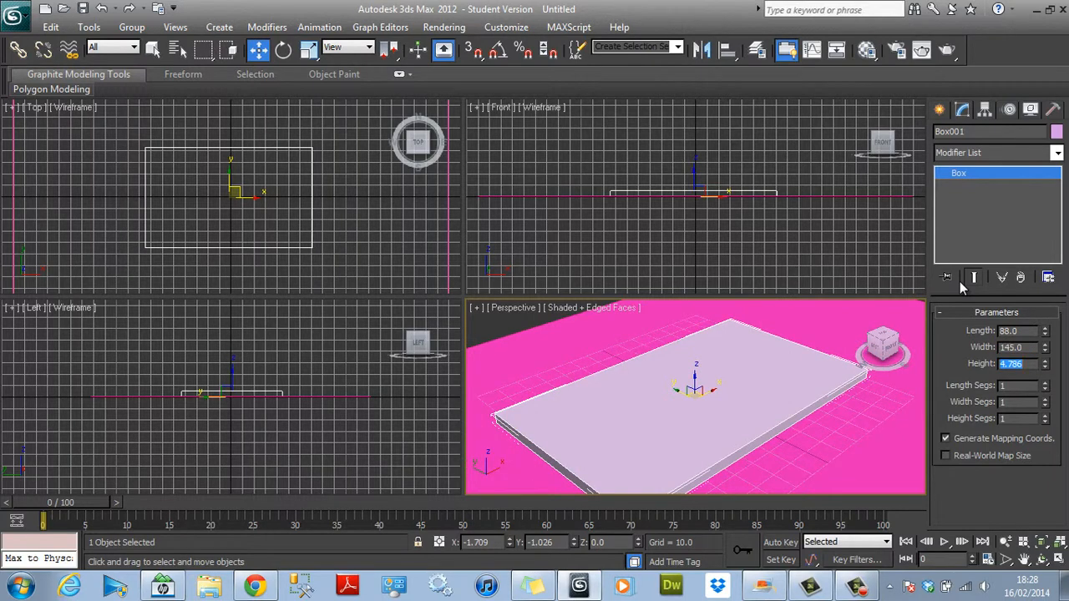
{"action": "type", "text": "2.7"}
{"action": "key", "text": "Return"}
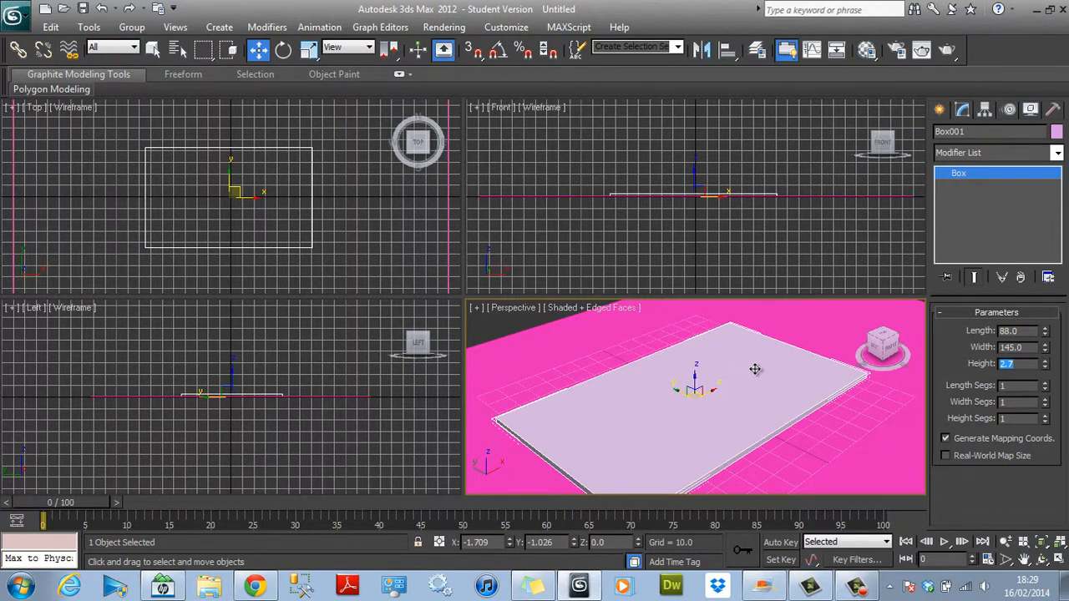
Divide the box into 6 length segments, 7 width segments and 2 height segments
{"action": "double_click", "coordinate": [1011, 385]}
{"action": "type", "text": "6"}
{"action": "key", "text": "Tab"}
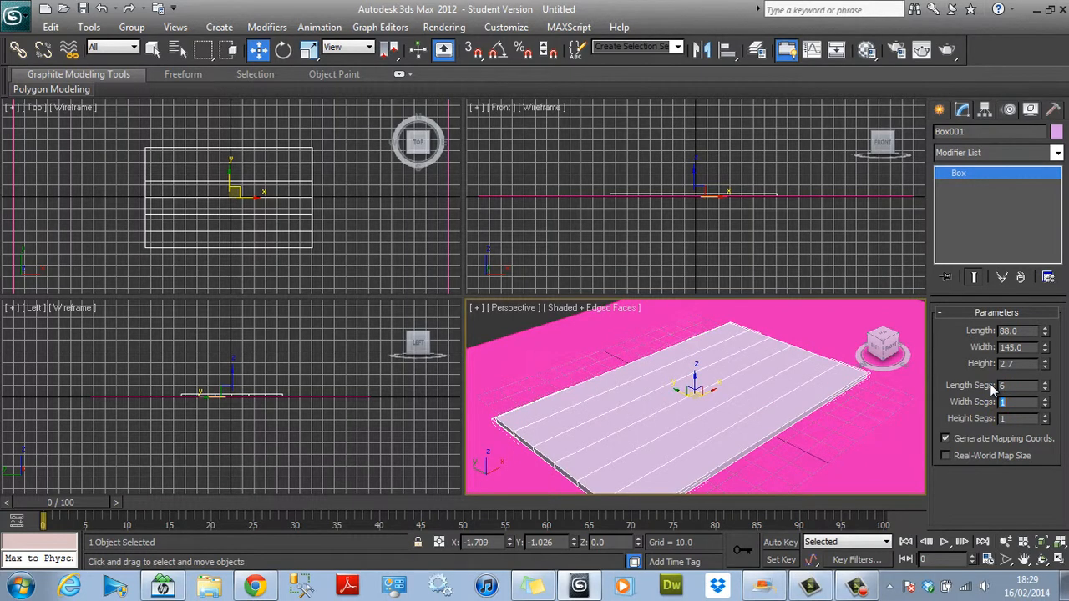
{"action": "type", "text": "7"}
{"action": "double_click", "coordinate": [1023, 418]}
{"action": "type", "text": "2"}
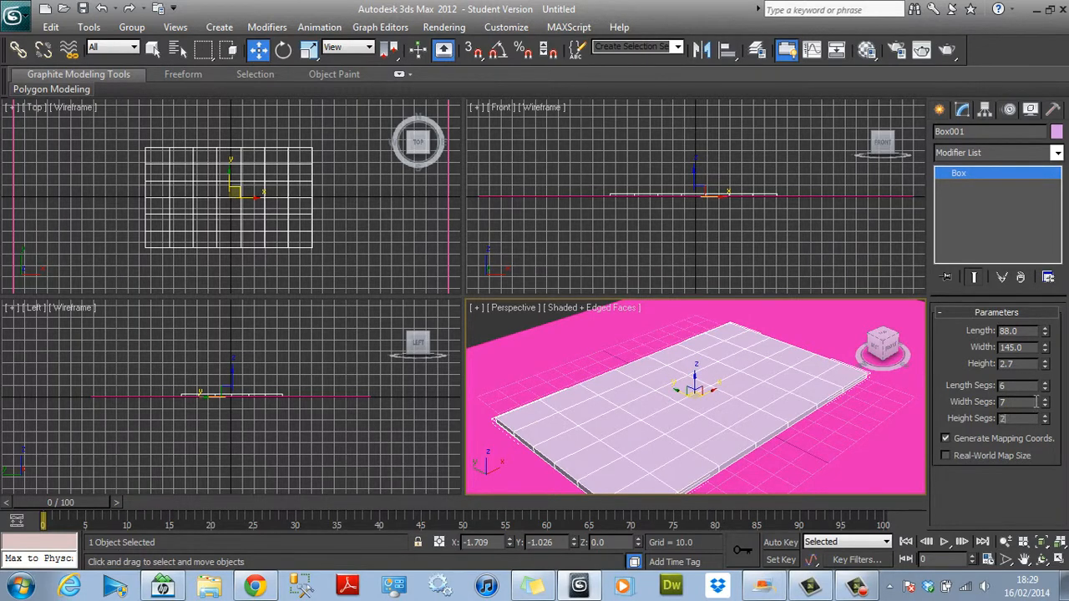
{"action": "key", "text": "Return"}
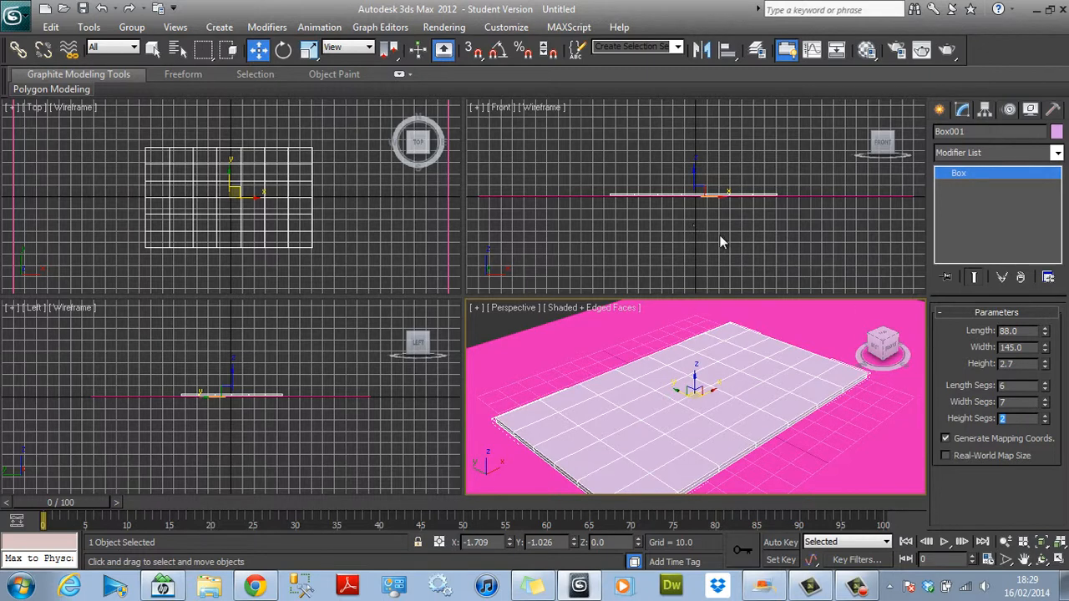
Raise the box about 28 units above the plane in the Front view and rename it Pillow
{"action": "left_click", "coordinate": [694, 179]}
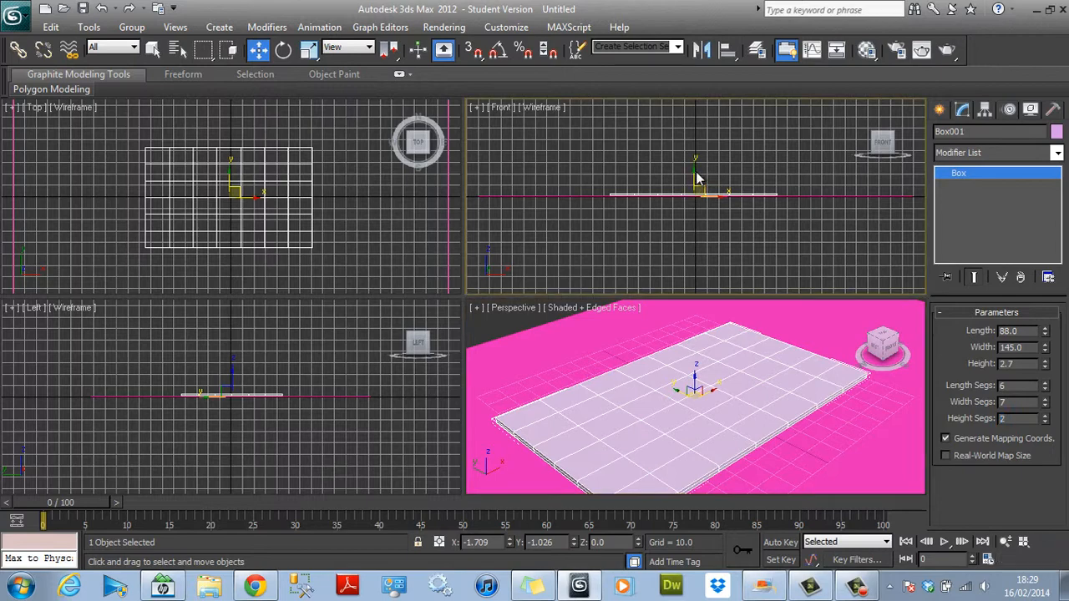
{"action": "left_click_drag", "start_coordinate": [693, 172], "coordinate": [694, 138]}
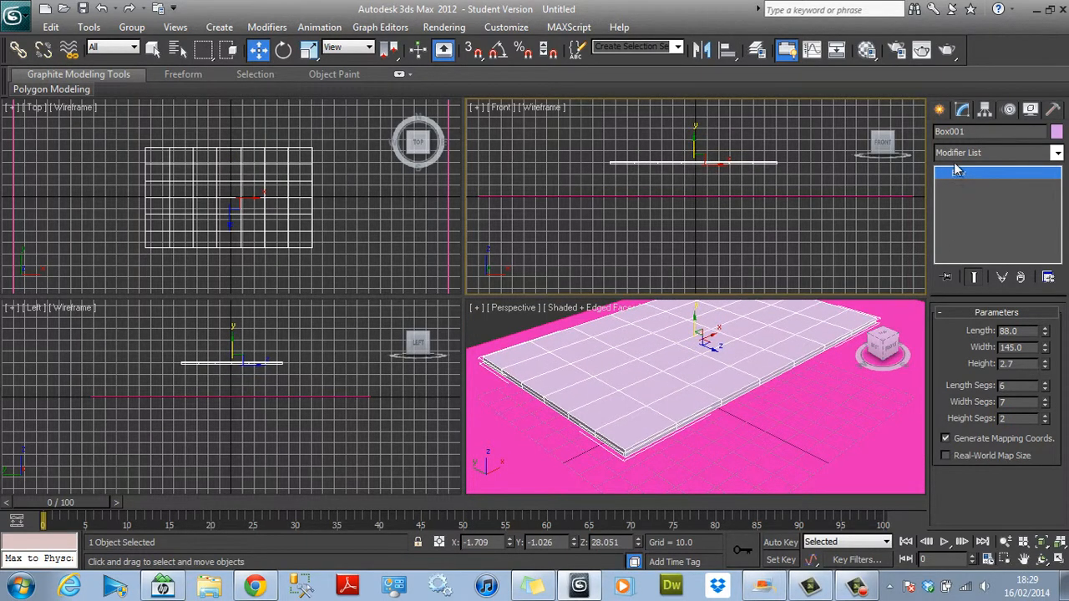
{"action": "left_click", "coordinate": [958, 131]}
{"action": "type", "text": "P"}
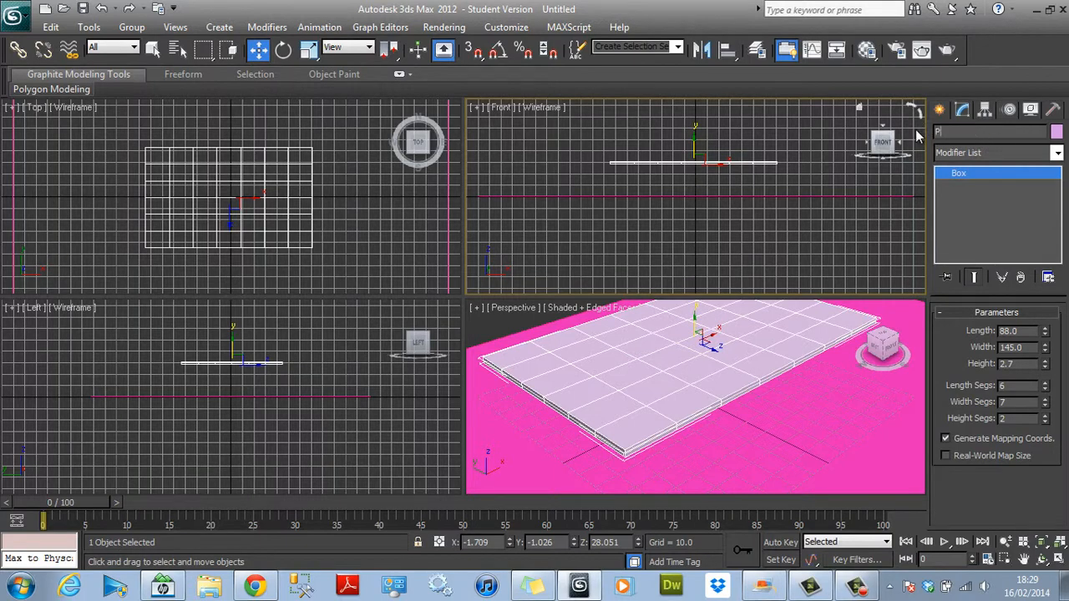
{"action": "type", "text": "illow"}
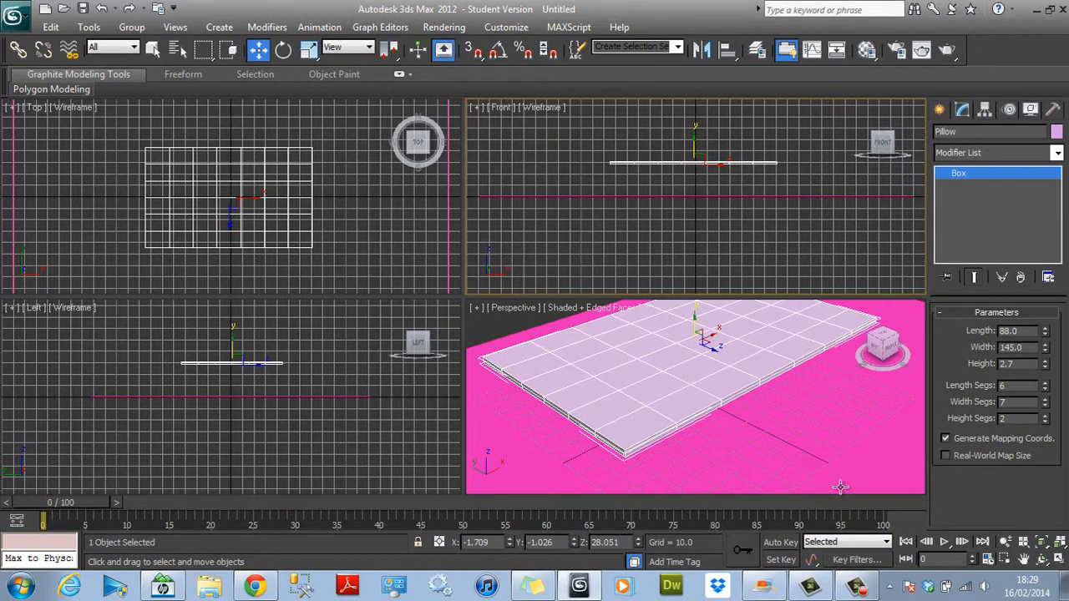
Rename the pink ground plane as Plane
{"action": "left_click", "coordinate": [817, 443]}
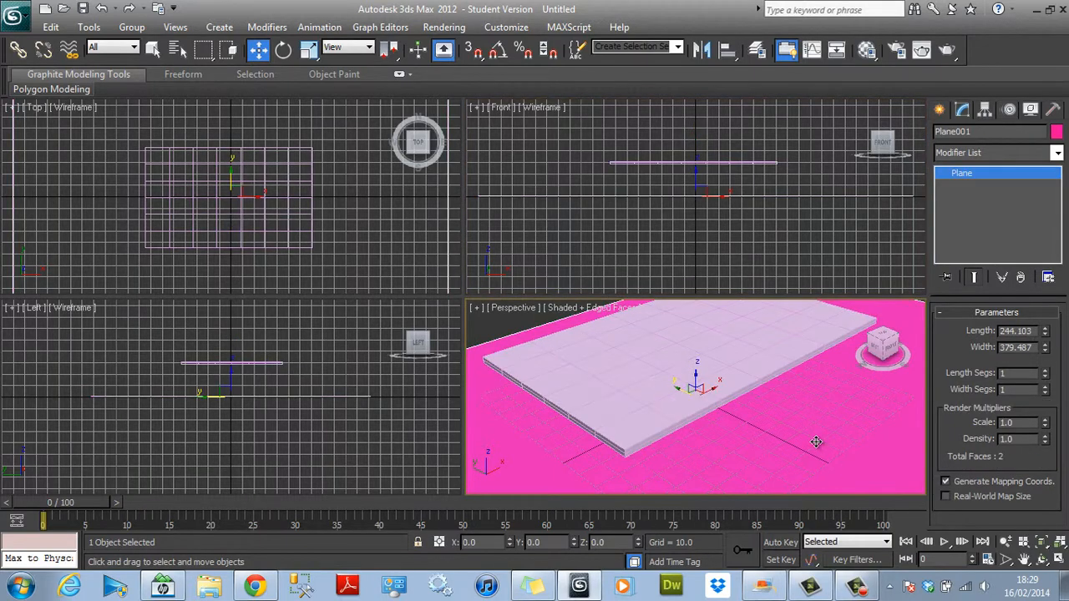
{"action": "left_click", "coordinate": [982, 131]}
{"action": "type", "text": "Pal"}
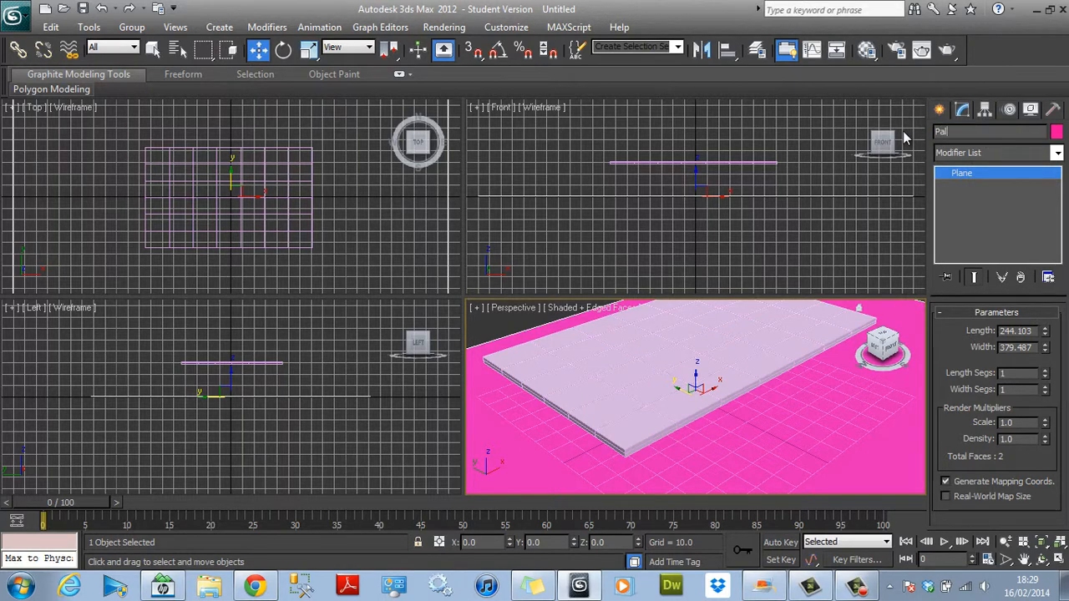
{"action": "key", "text": "BackSpace"}
{"action": "key", "text": "BackSpace"}
{"action": "type", "text": "lane"}
Apply one Cloth modifier to the pillow box and the ground plane together
{"action": "left_click", "coordinate": [755, 161]}
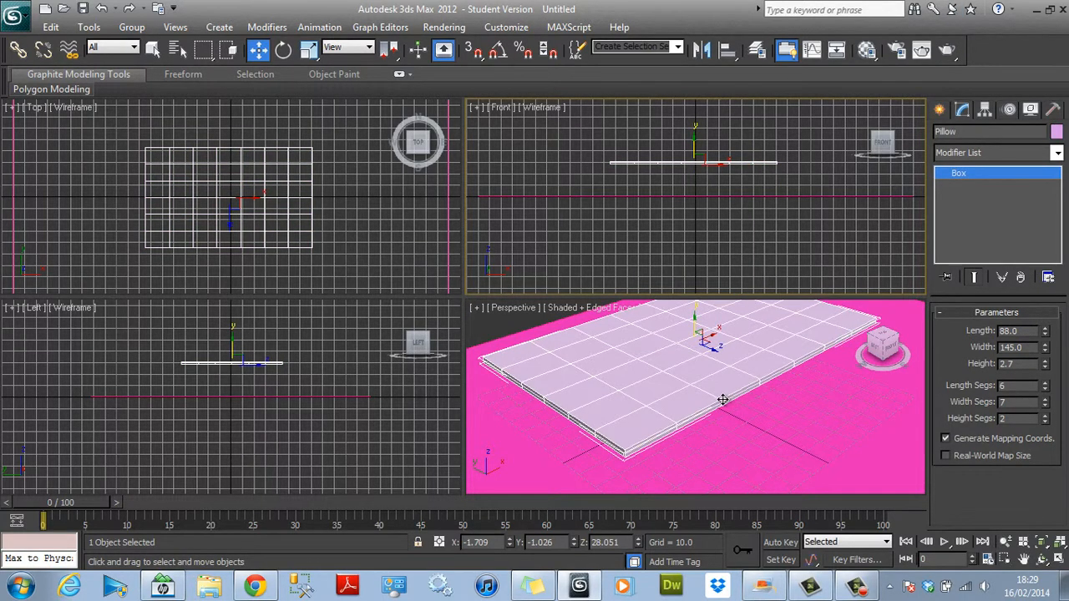
{"action": "left_click", "coordinate": [778, 425], "text": "ctrl"}
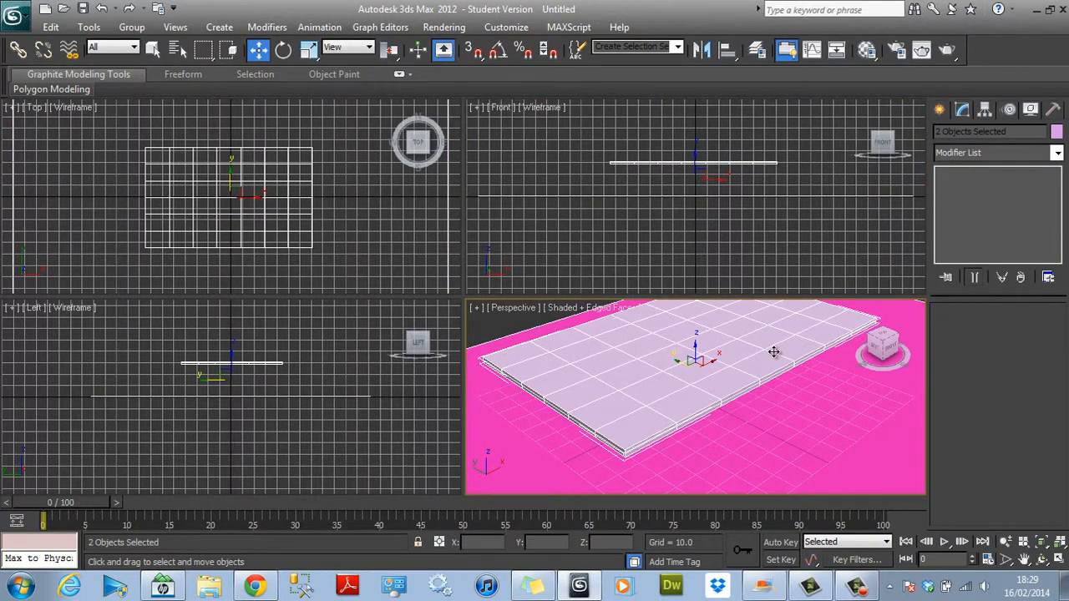
{"action": "left_click", "coordinate": [1058, 153]}
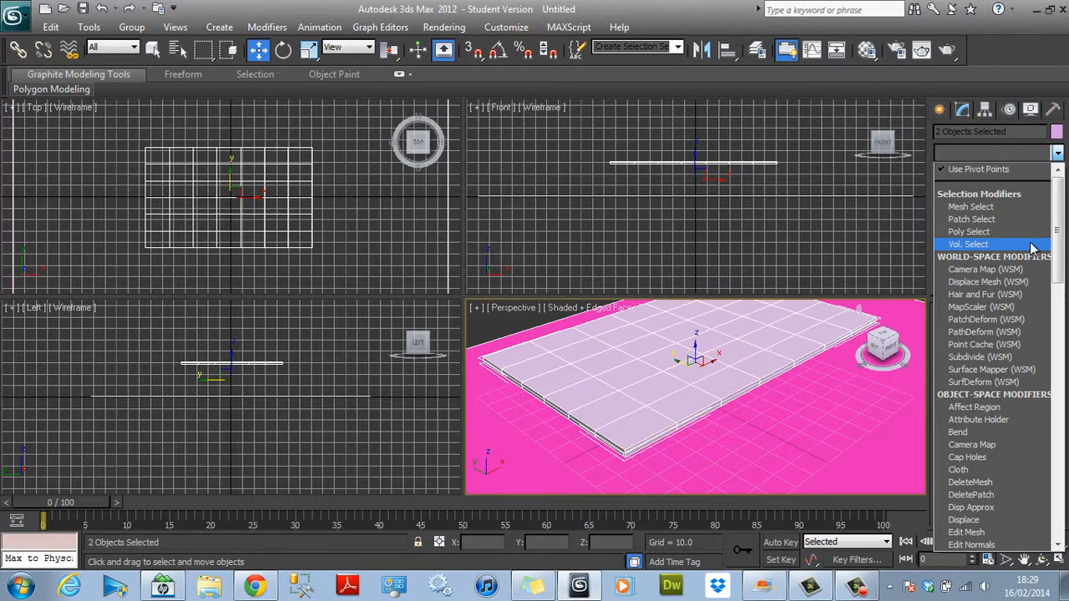
{"action": "key", "text": "Down"}
{"action": "key", "text": "Down"}
{"action": "key", "text": "Down"}
{"action": "key", "text": "Down"}
{"action": "key", "text": "Down"}
{"action": "key", "text": "Down"}
{"action": "key", "text": "Down"}
{"action": "key", "text": "Down"}
{"action": "key", "text": "Down"}
{"action": "key", "text": "Down"}
{"action": "key", "text": "Down"}
{"action": "key", "text": "Down"}
{"action": "key", "text": "Down"}
{"action": "key", "text": "Down"}
{"action": "key", "text": "Down"}
{"action": "key", "text": "Down"}
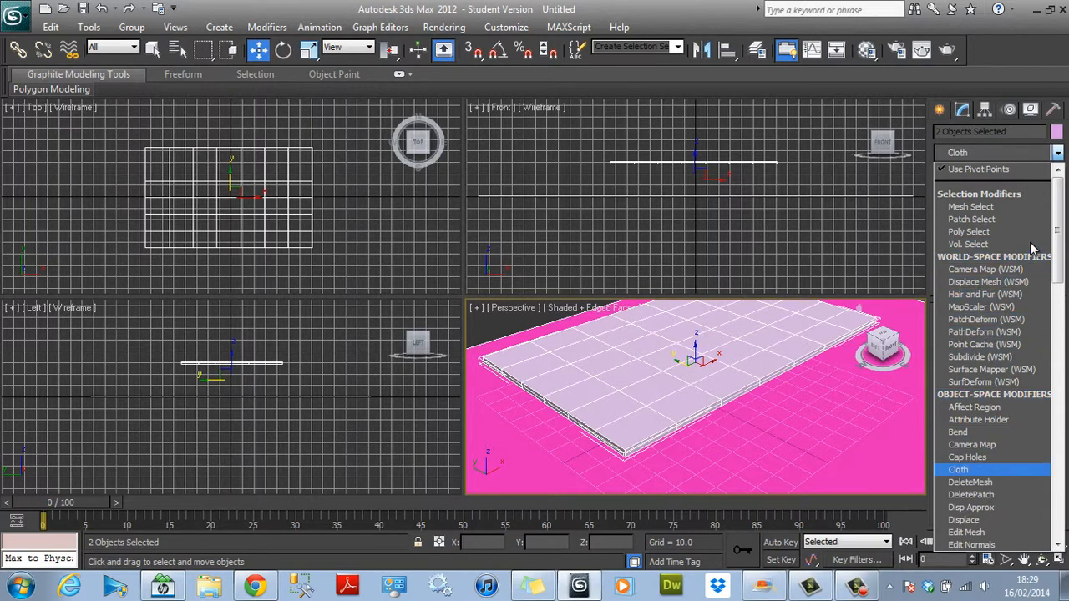
{"action": "key", "text": "Return"}
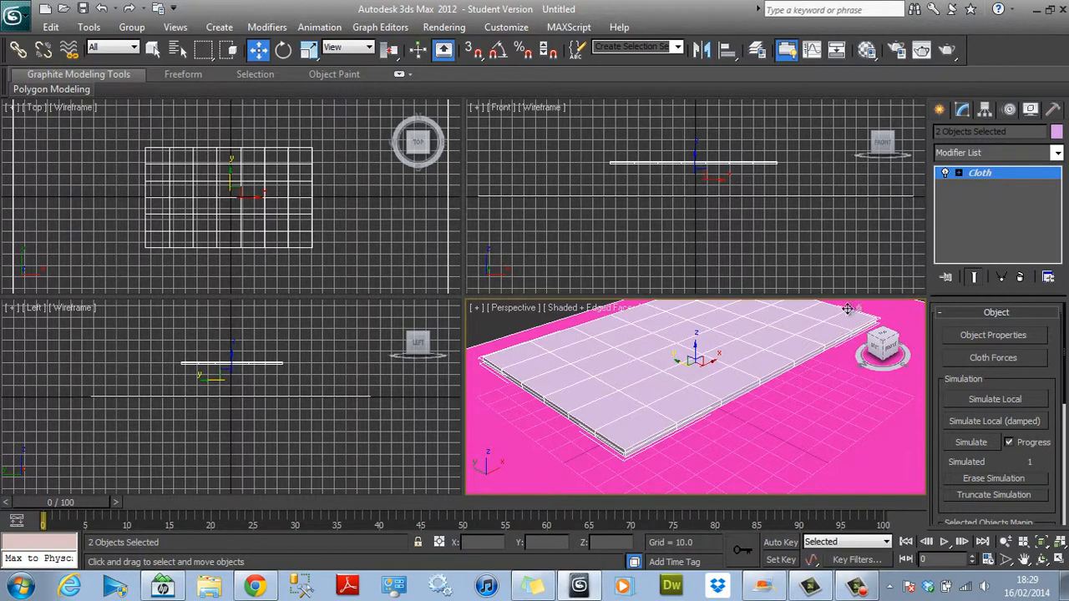
Define the Pillow as a Cloth object in the cloth object properties and set its pressure to 45
{"action": "left_click", "coordinate": [991, 334]}
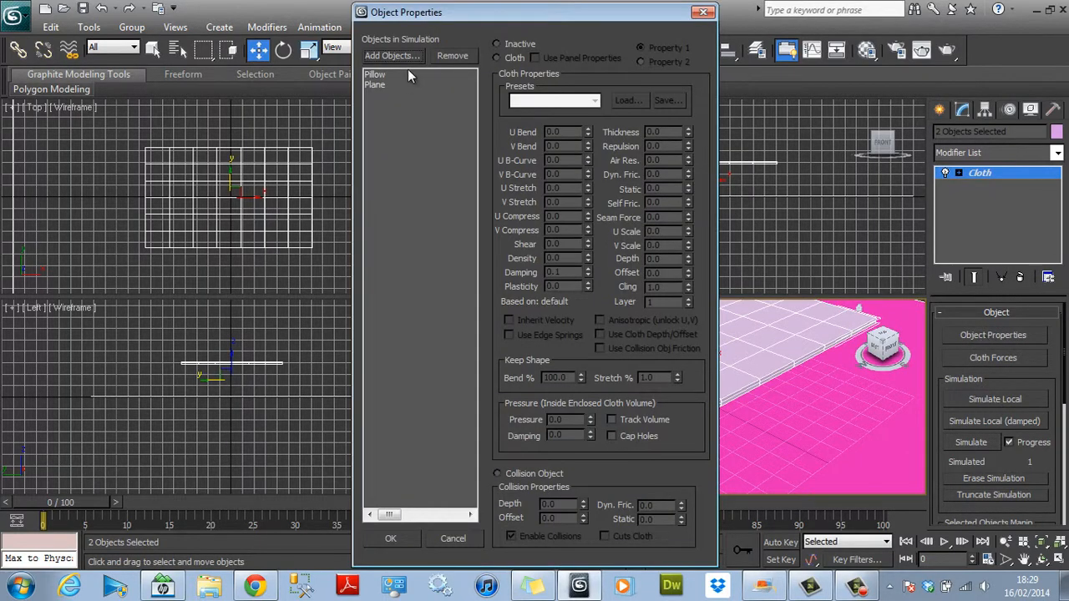
{"action": "left_click", "coordinate": [377, 75]}
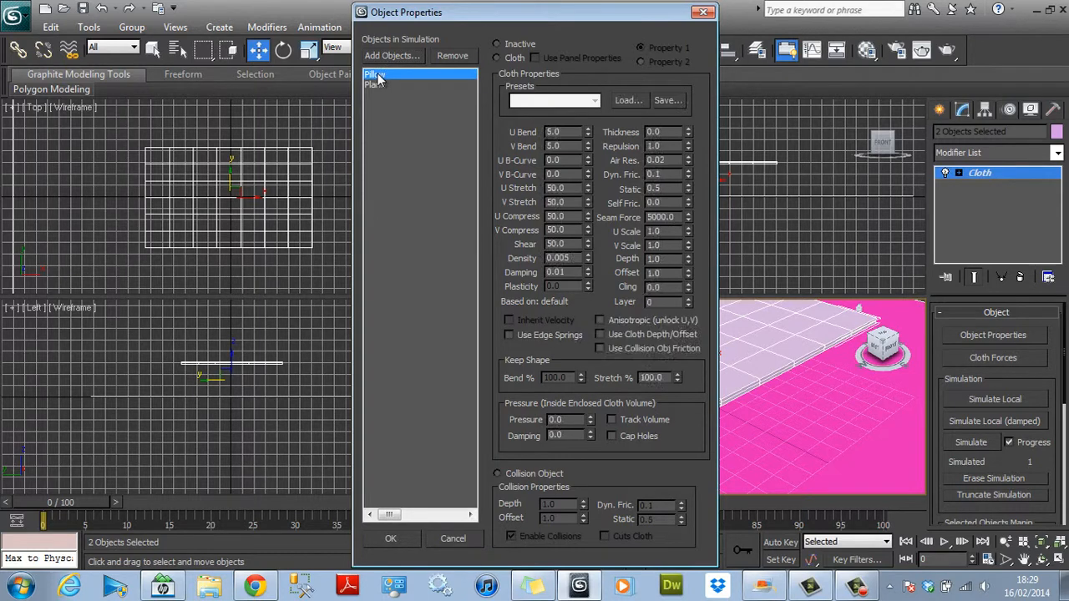
{"action": "left_click", "coordinate": [497, 57]}
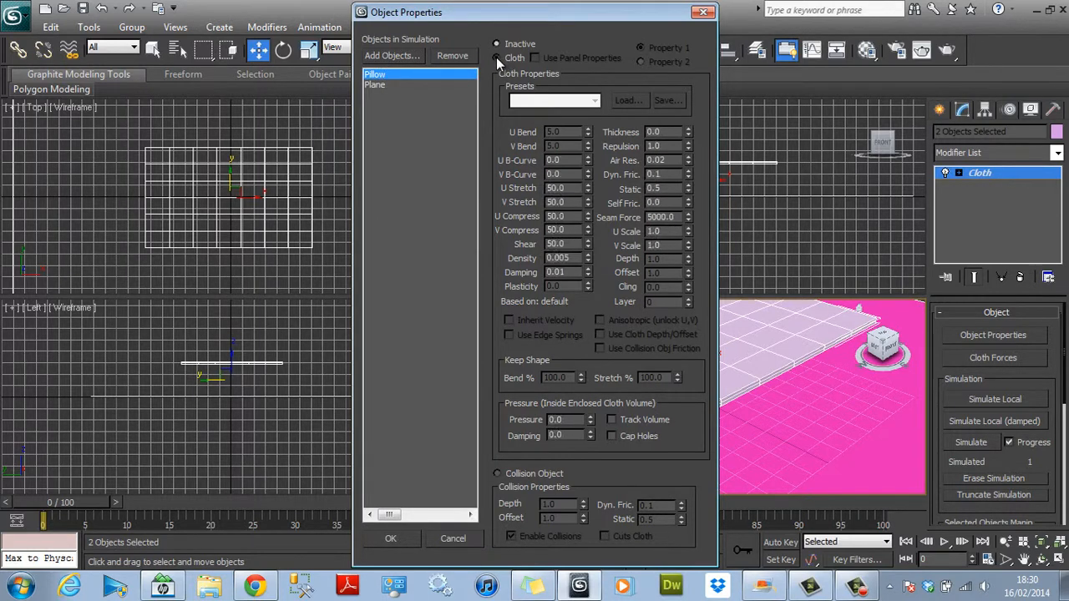
{"action": "double_click", "coordinate": [559, 419]}
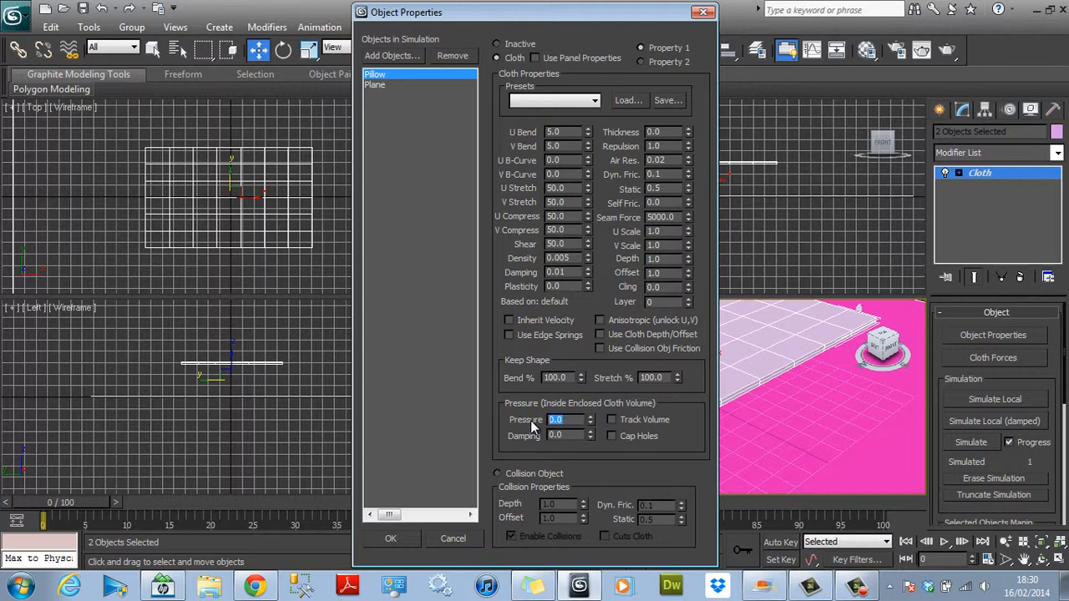
{"action": "type", "text": "45"}
{"action": "key", "text": "Return"}
Define the Plane as a Collision Object and accept the cloth object properties
{"action": "left_click", "coordinate": [368, 85]}
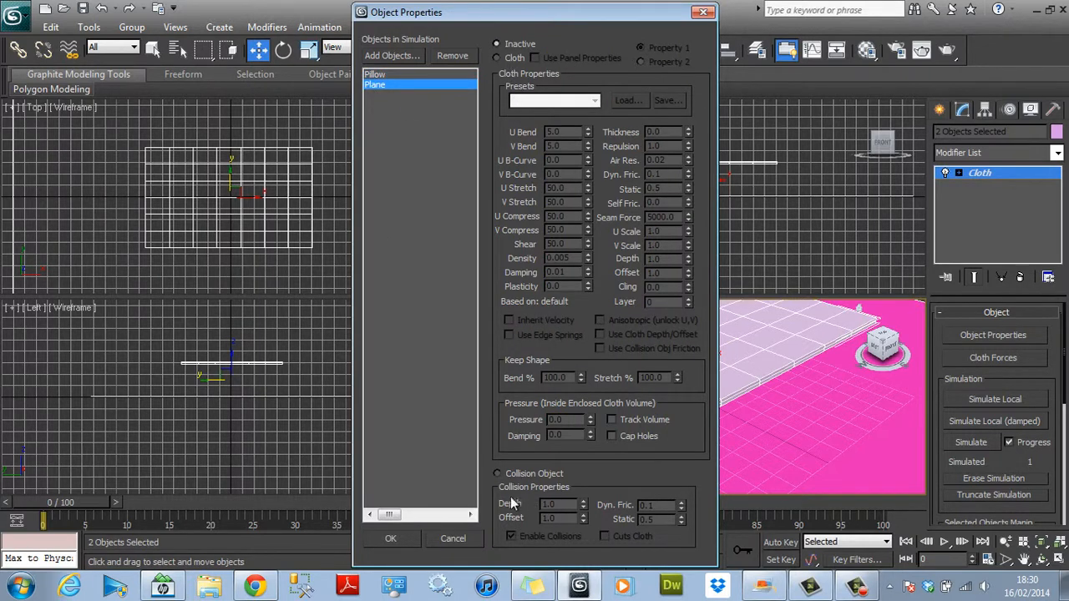
{"action": "left_click", "coordinate": [495, 474]}
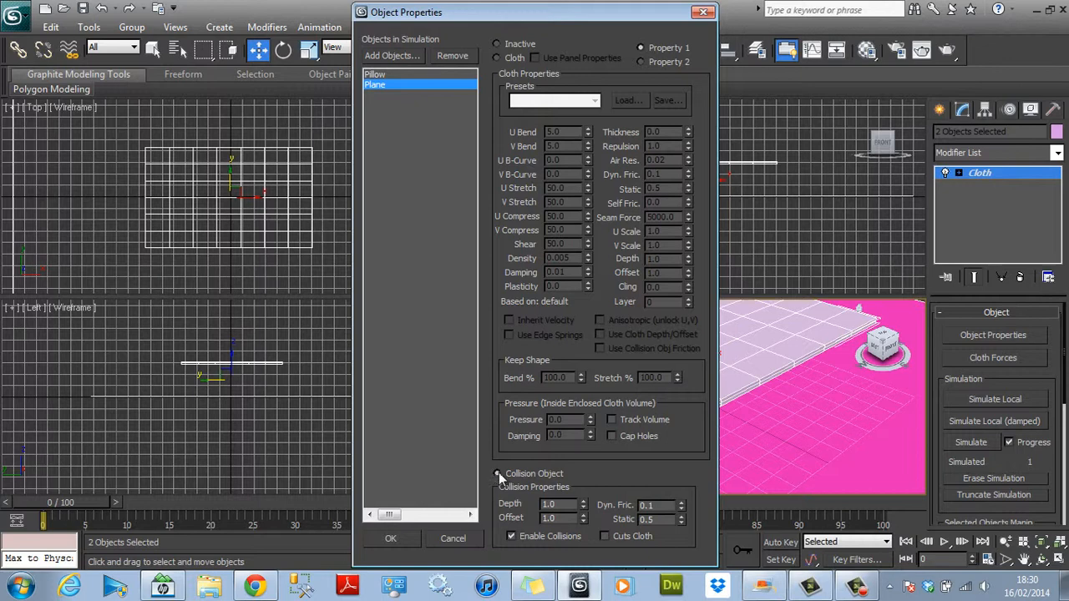
{"action": "left_click", "coordinate": [497, 474]}
{"action": "left_click", "coordinate": [379, 540]}
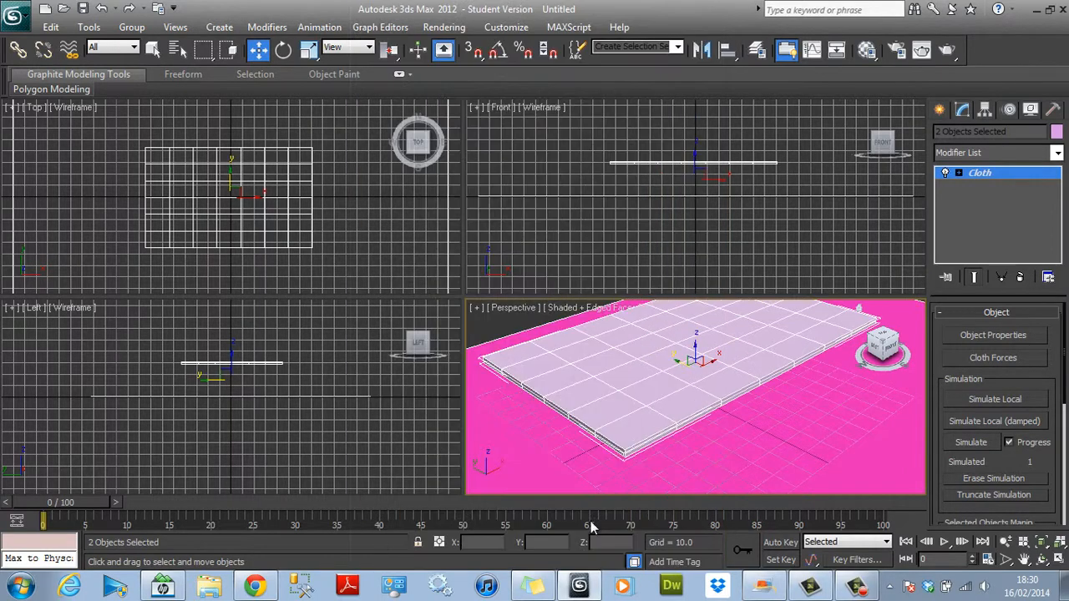
Run the local cloth simulation to inflate the pillow above the plane, and stop it once the pillow is puffed up
{"action": "right_click", "coordinate": [825, 424]}
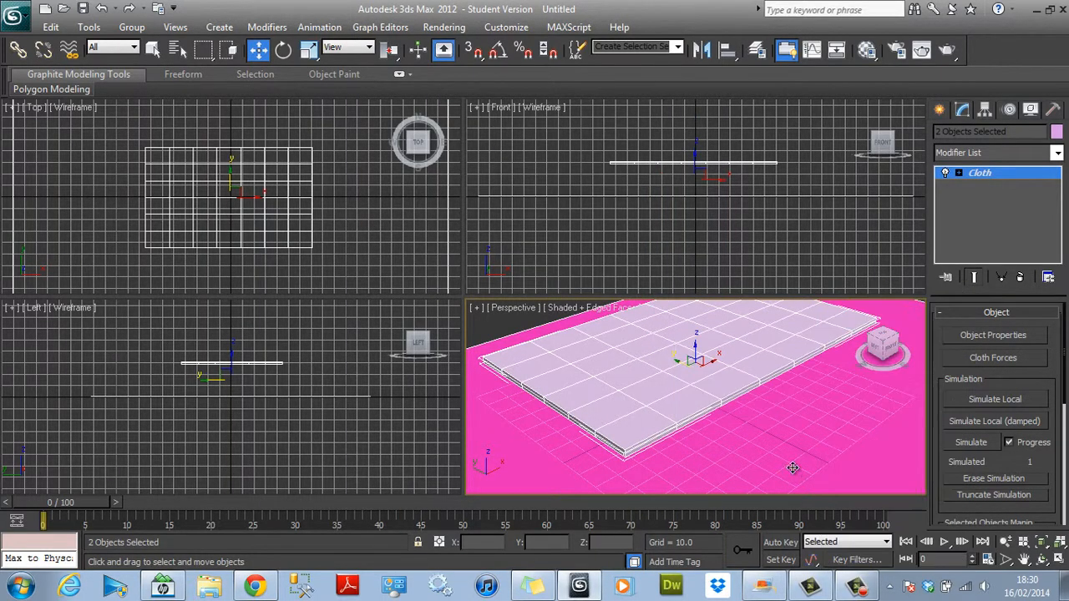
{"action": "left_click", "coordinate": [1059, 560]}
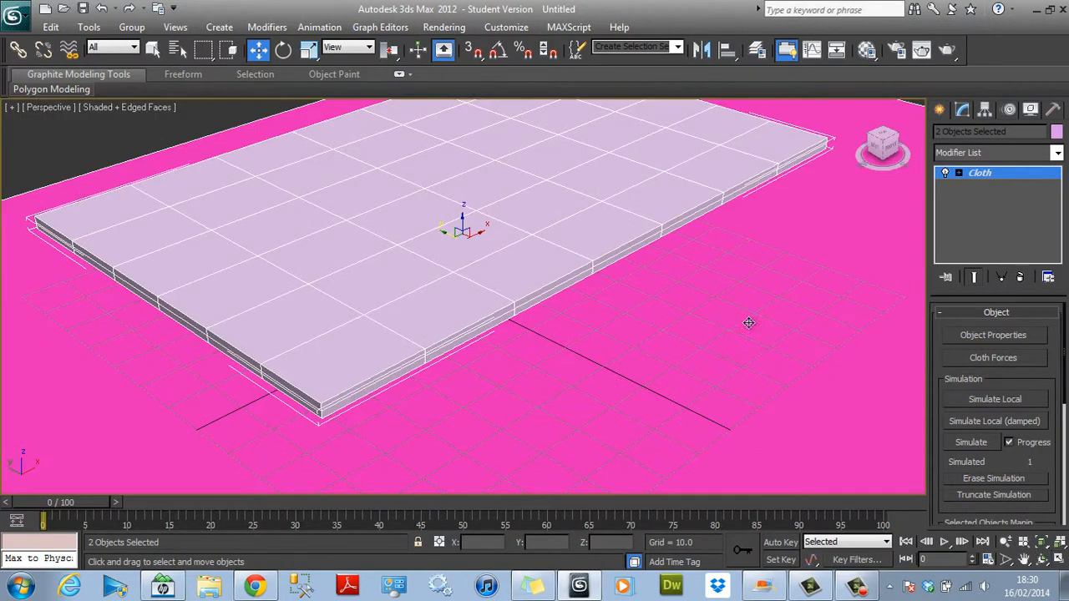
{"action": "scroll", "coordinate": [723, 277], "scroll_direction": "down", "scroll_amount": 3}
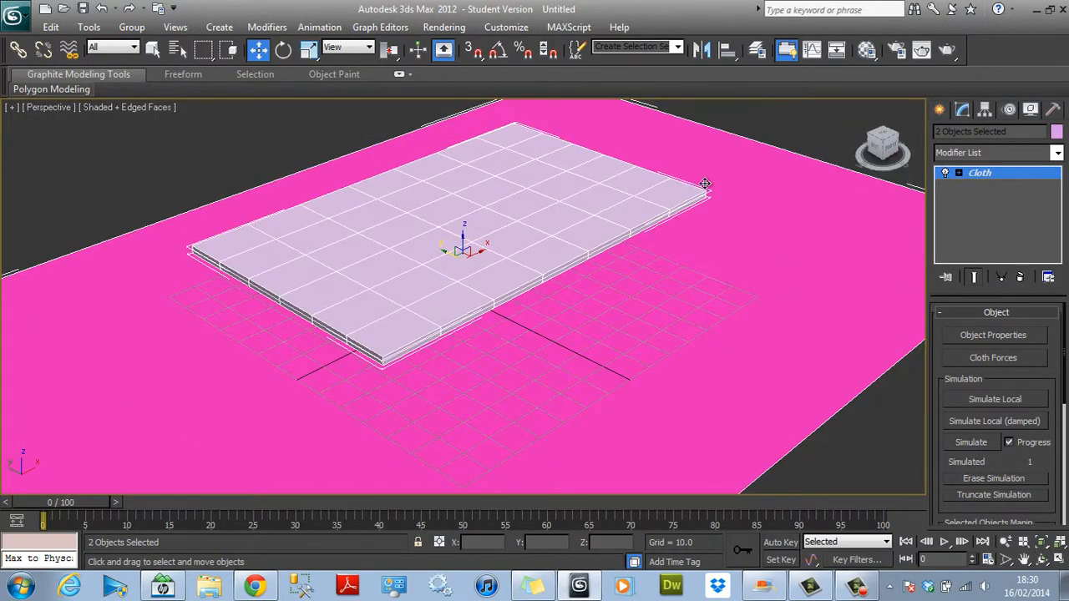
{"action": "left_click", "coordinate": [995, 399]}
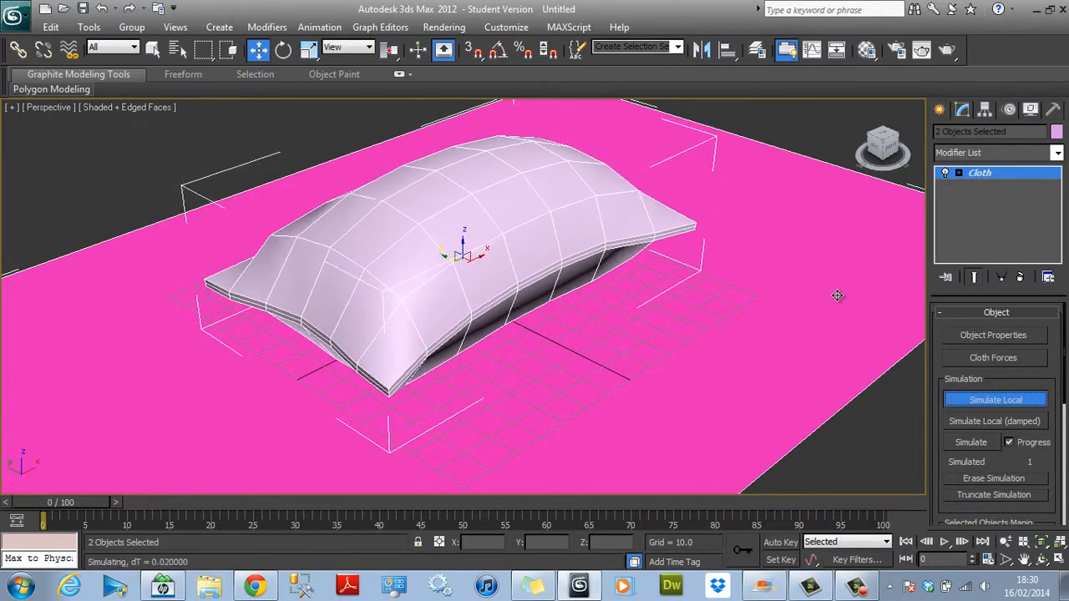
{"action": "left_click", "coordinate": [952, 400]}
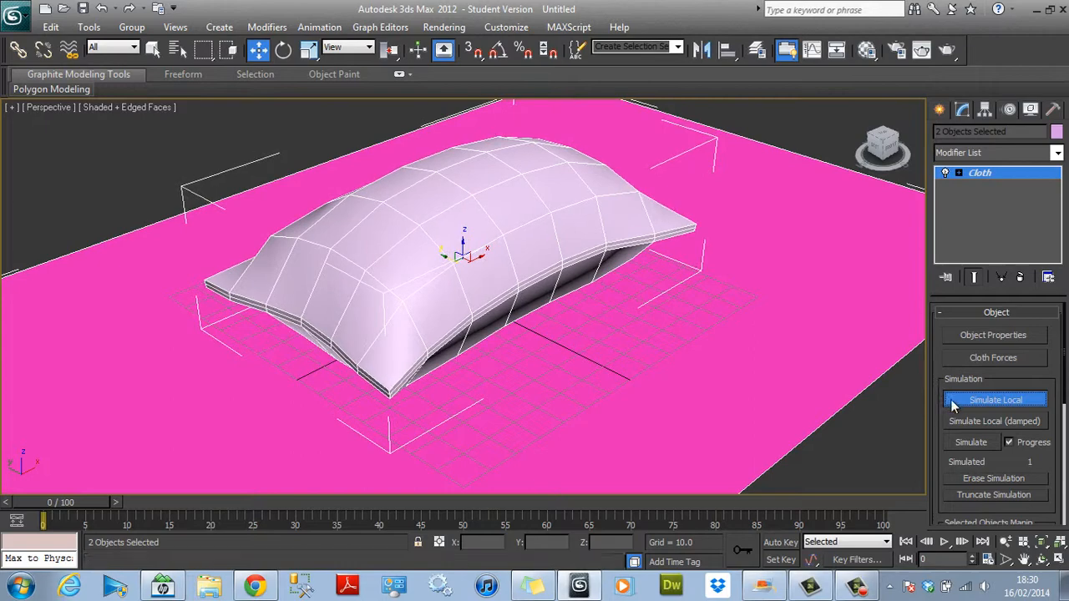
Select only the pillow and move it vertically in the Front view to a Z position of about 41 units, above the plane
{"action": "left_click", "coordinate": [883, 154]}
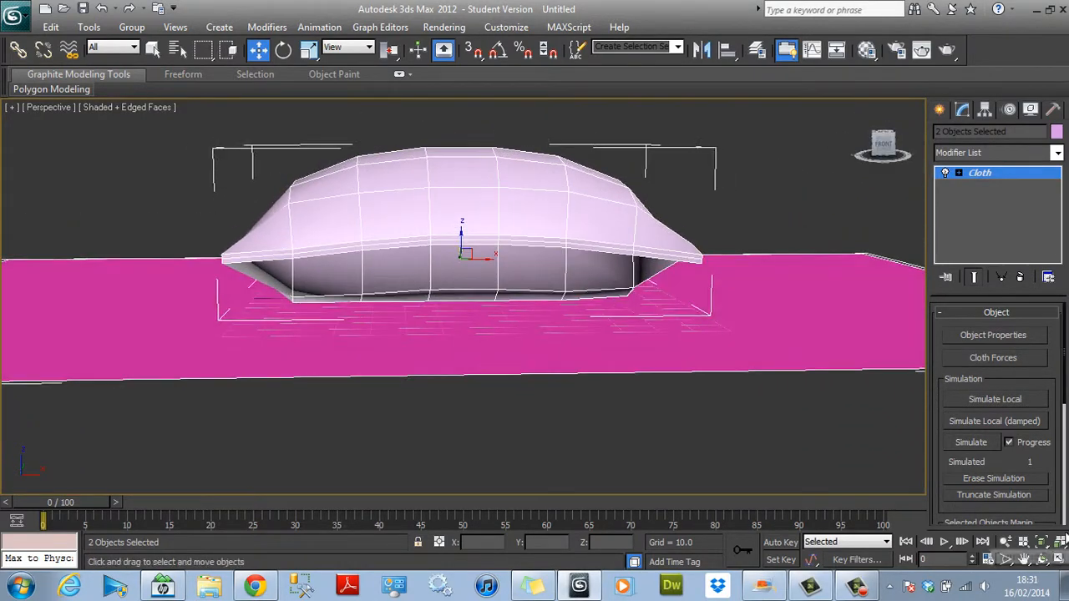
{"action": "left_click", "coordinate": [1059, 559]}
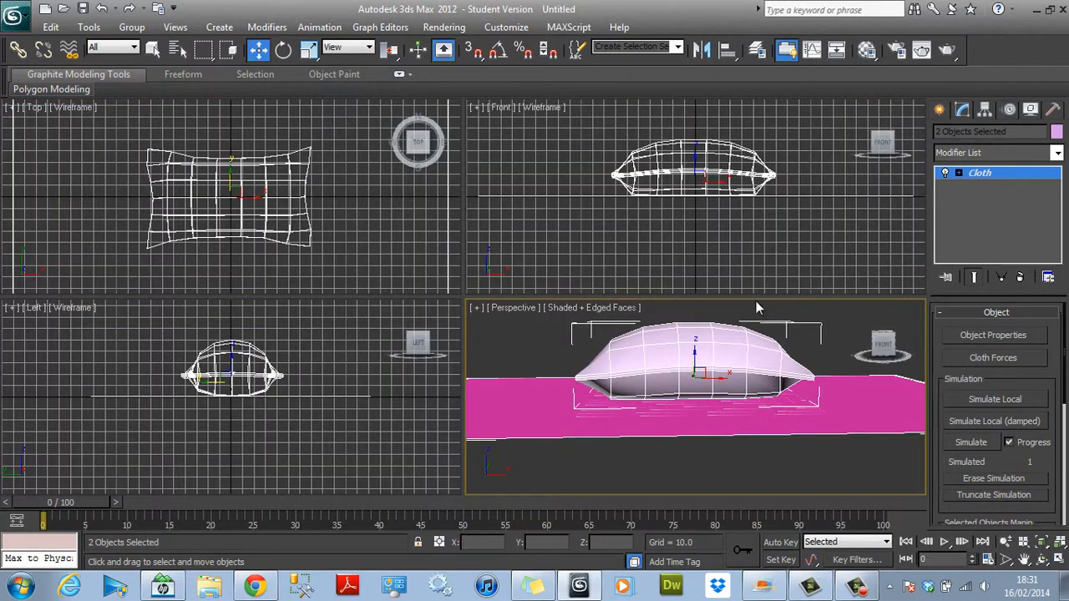
{"action": "left_click", "coordinate": [700, 157]}
{"action": "left_click_drag", "start_coordinate": [690, 140], "coordinate": [695, 114]}
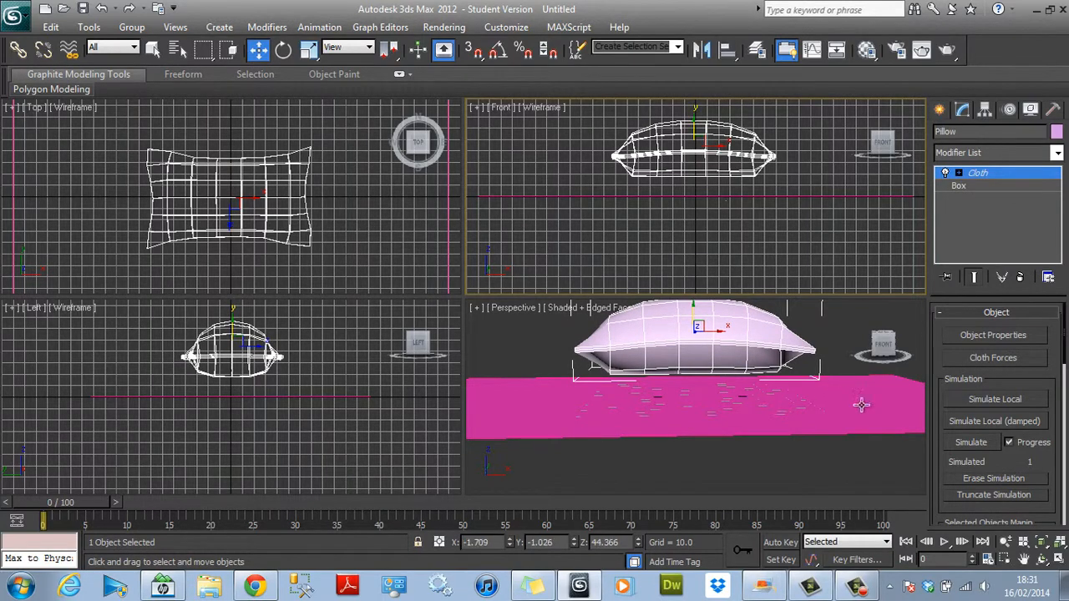
{"action": "middle_click", "coordinate": [876, 448]}
{"action": "left_click_drag", "start_coordinate": [874, 350], "coordinate": [902, 361]}
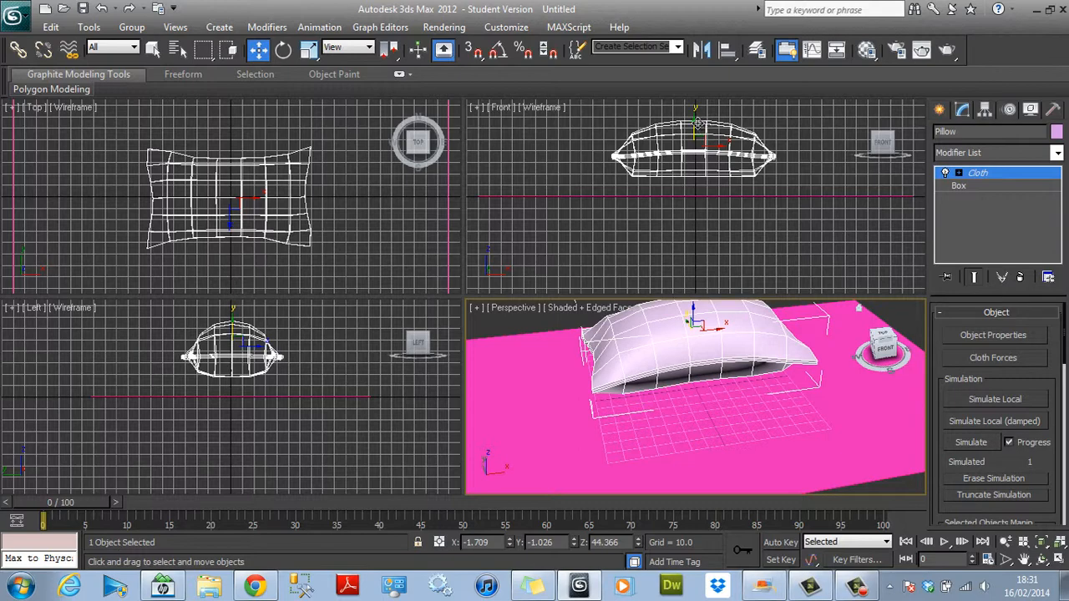
{"action": "left_click_drag", "start_coordinate": [696, 127], "coordinate": [833, 140]}
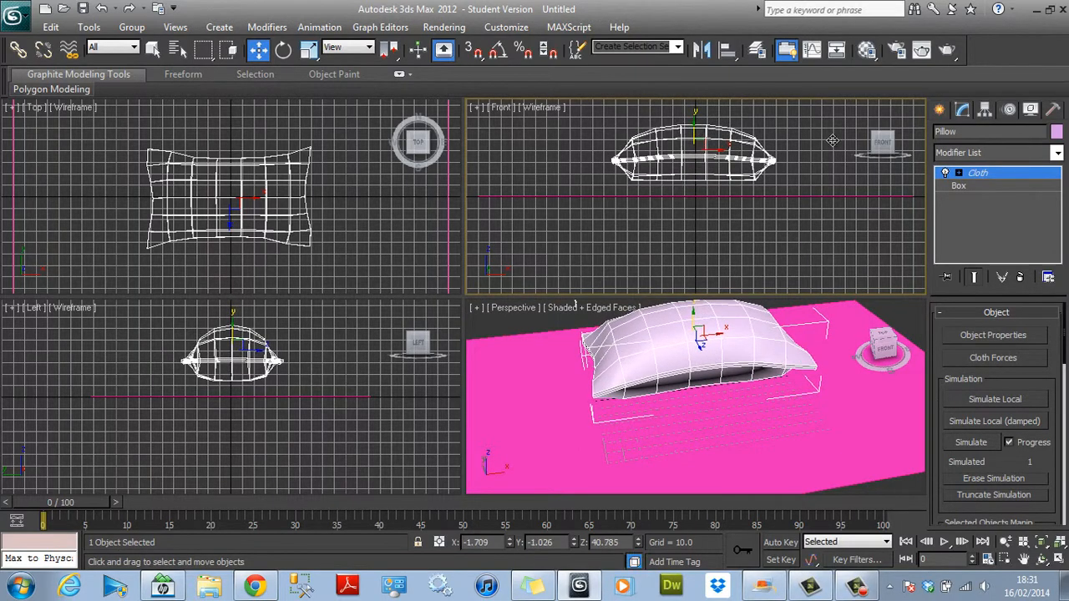
Add a TurboSmooth modifier to the pillow on top of the Cloth modifier
{"action": "left_click", "coordinate": [1056, 155]}
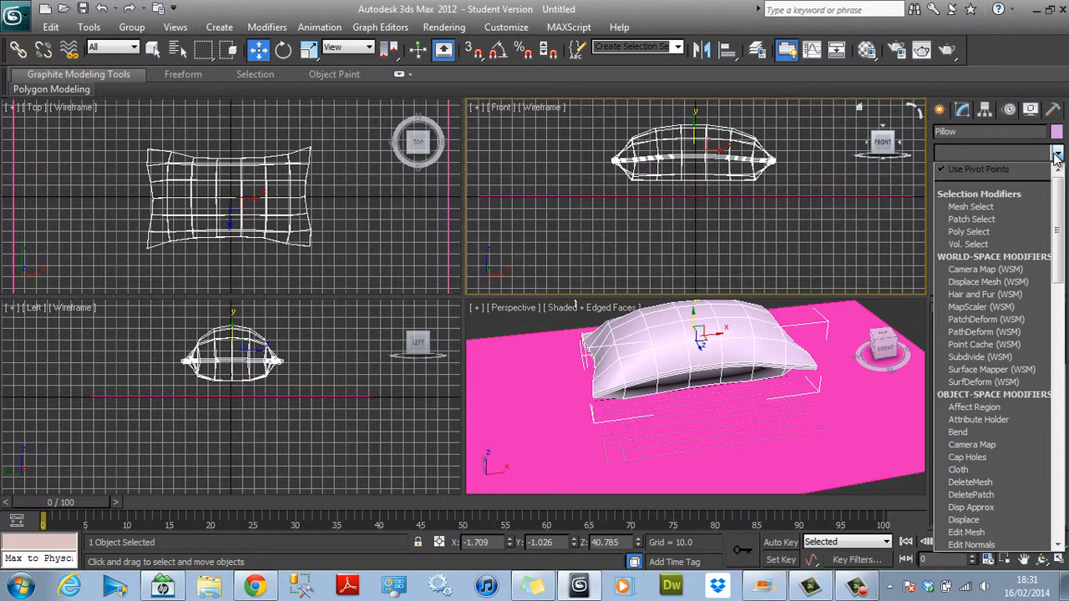
{"action": "key", "text": "t"}
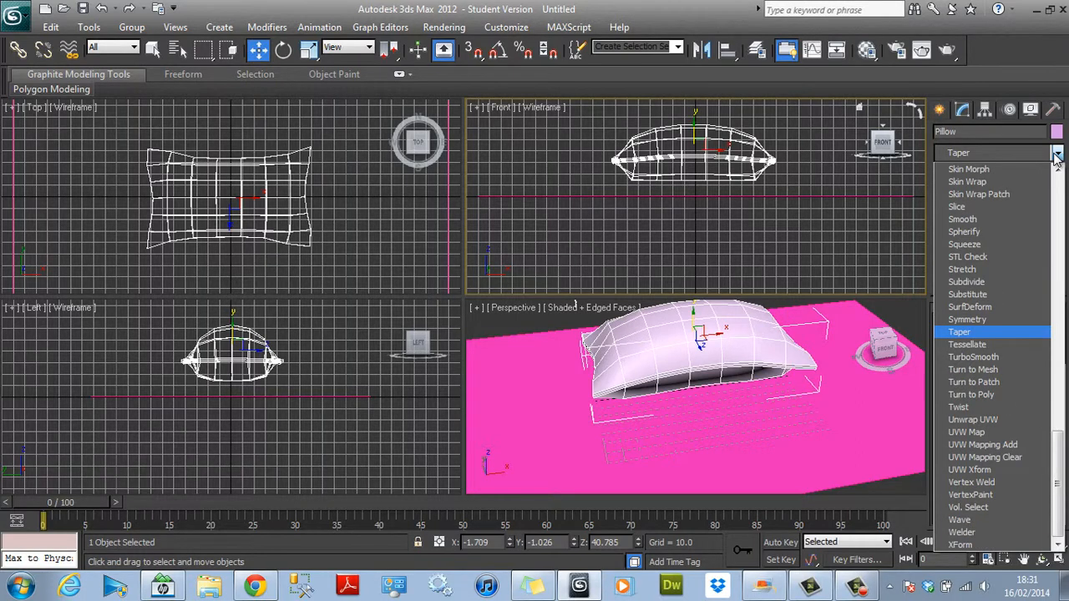
{"action": "key", "text": "Down"}
{"action": "key", "text": "Down"}
{"action": "key", "text": "Return"}
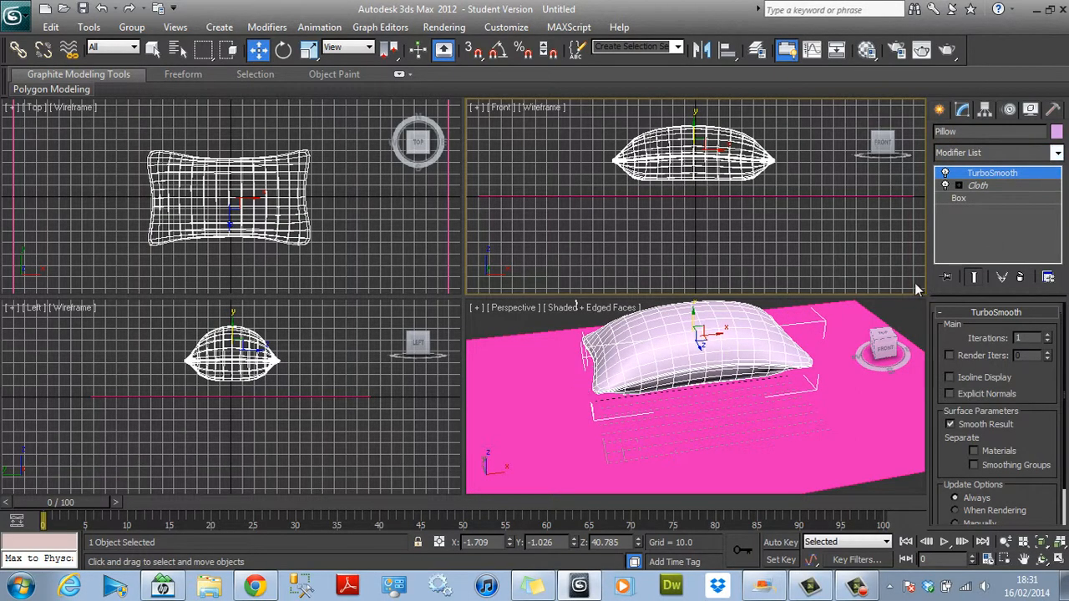
Frame the smoothed pillow in an enlarged Perspective view and render that view
{"action": "mouse_move", "coordinate": [869, 335]}
{"action": "left_mouse_down"}
{"action": "mouse_move", "coordinate": [876, 378]}
{"action": "mouse_move", "coordinate": [880, 344]}
{"action": "left_mouse_up"}
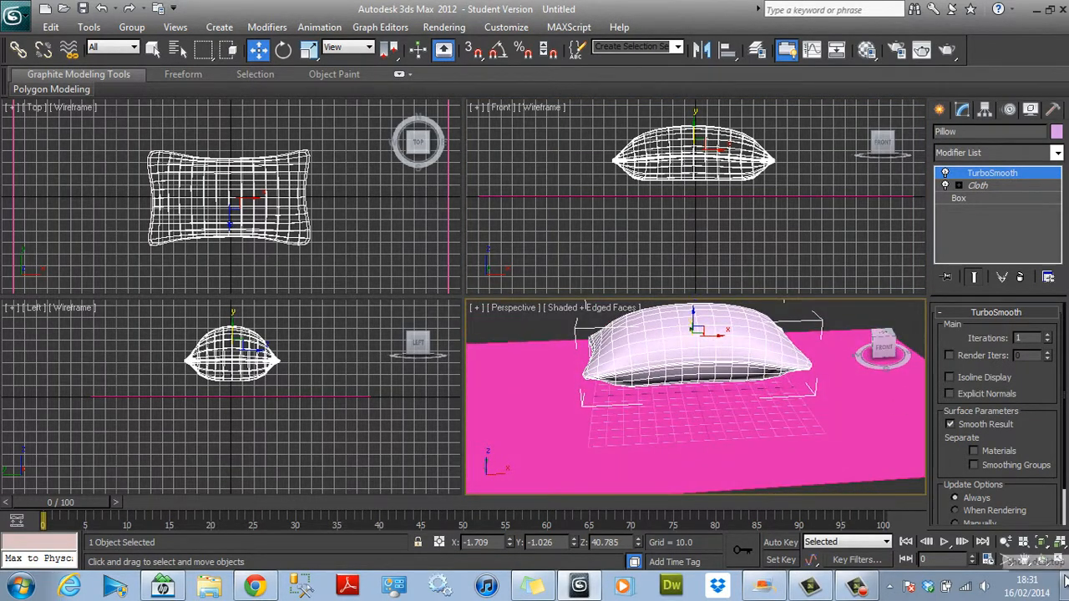
{"action": "left_click", "coordinate": [1059, 559]}
{"action": "left_click", "coordinate": [1024, 559]}
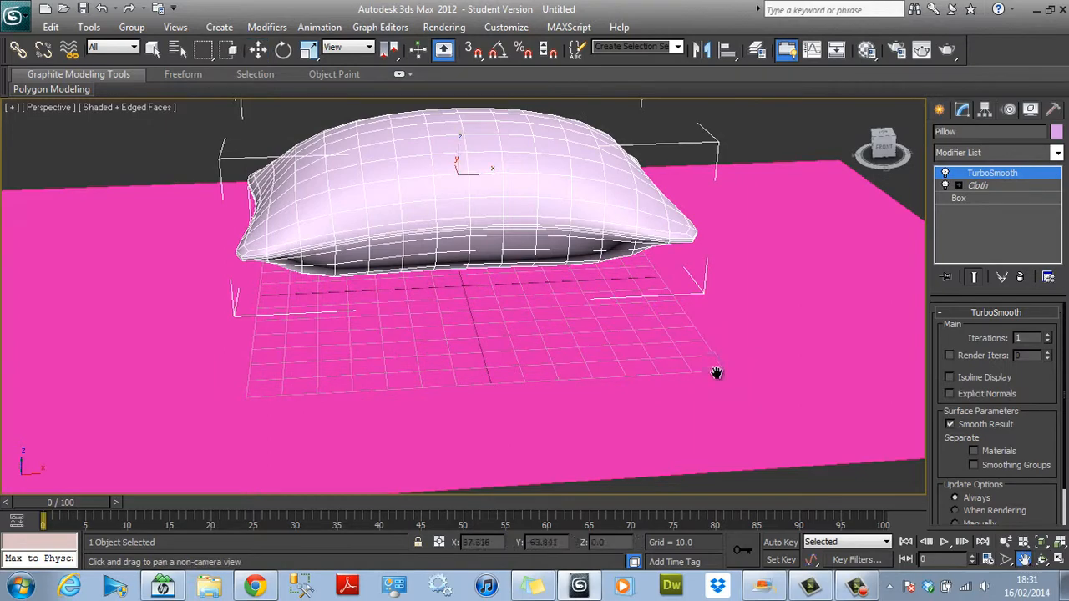
{"action": "left_click_drag", "start_coordinate": [715, 373], "coordinate": [687, 351]}
{"action": "left_click_drag", "start_coordinate": [883, 149], "coordinate": [883, 159]}
{"action": "left_click", "coordinate": [922, 49]}
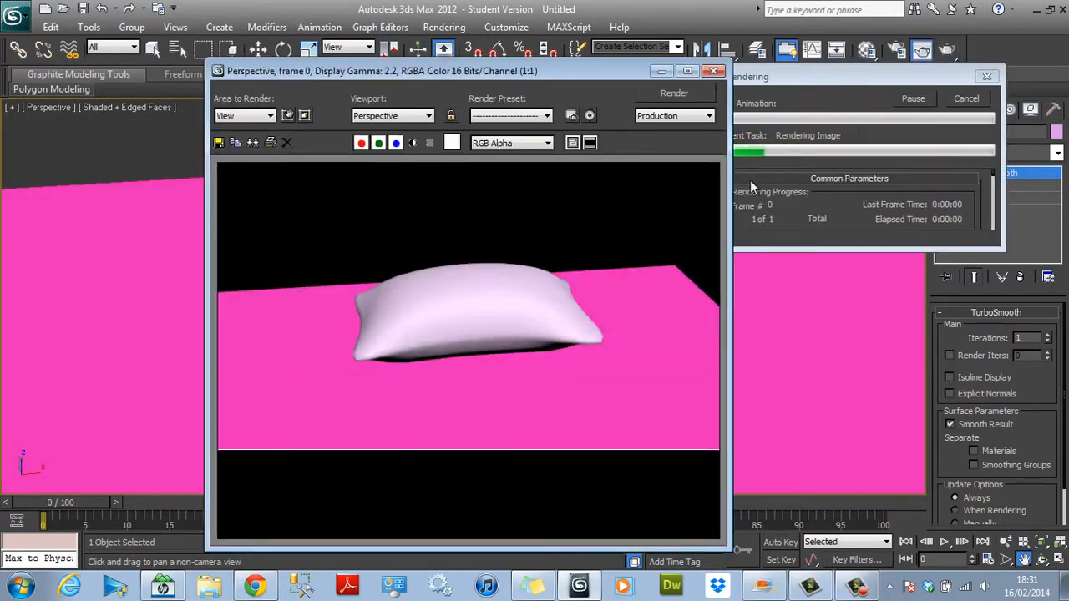